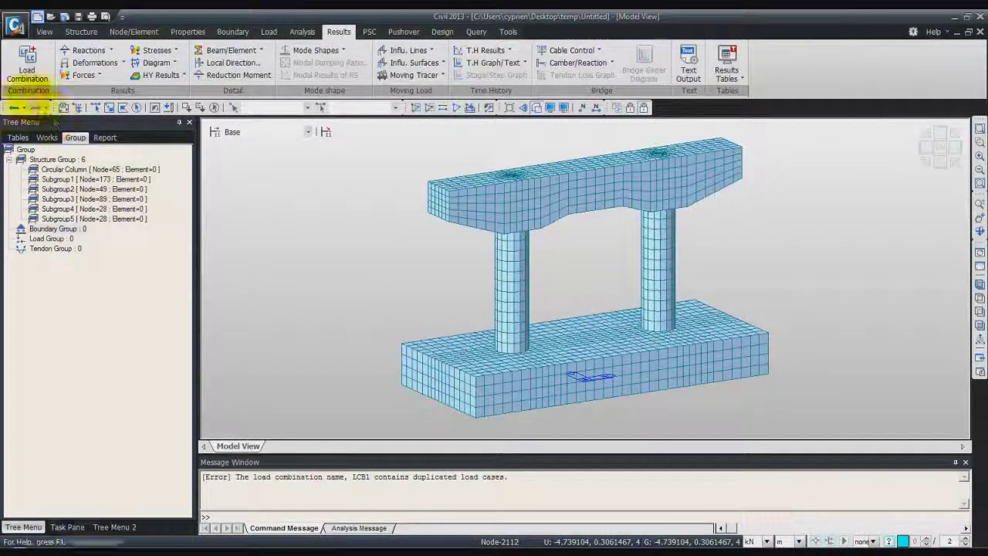
- Create a general load combination named LCB1
left_click(27, 66)
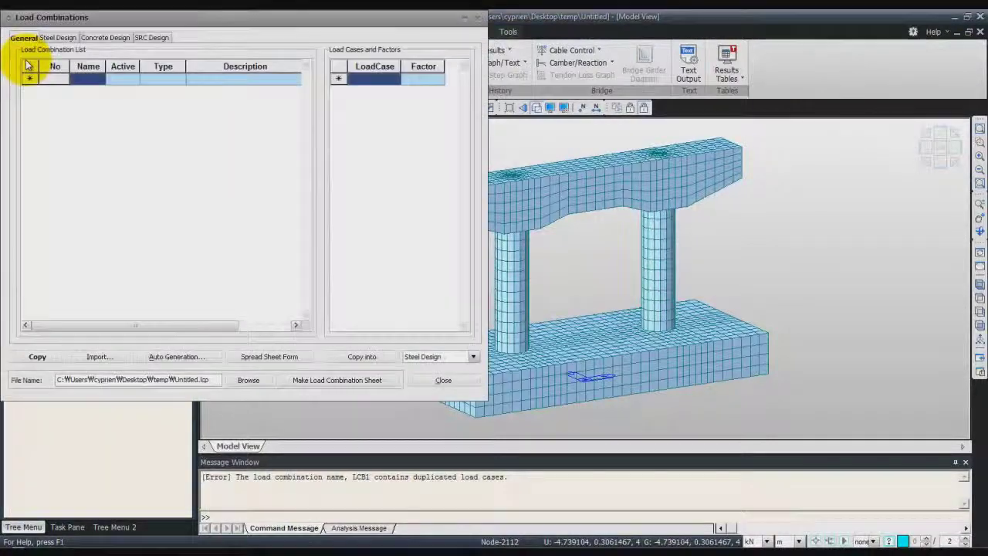
left_click_drag(264, 45, 320, 83)
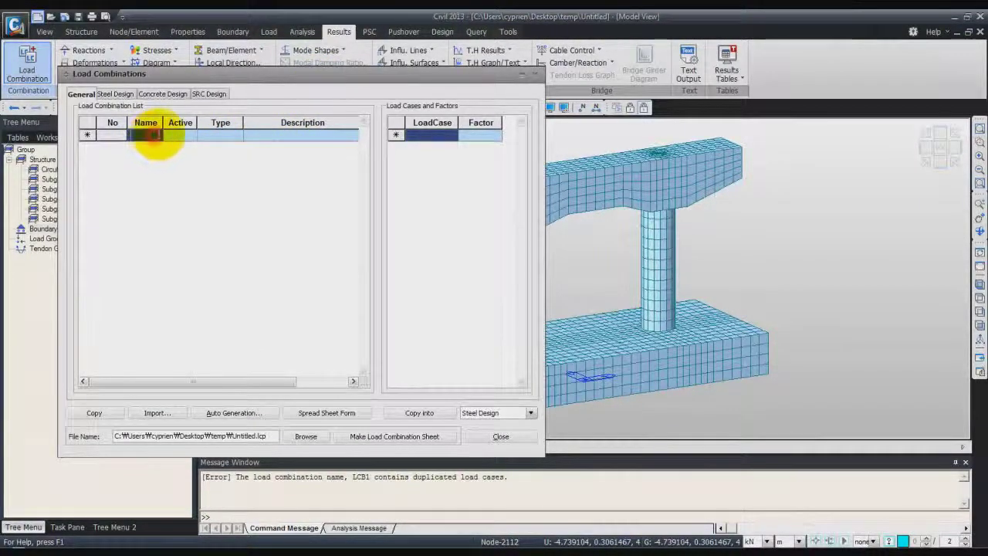
type("LCB1")
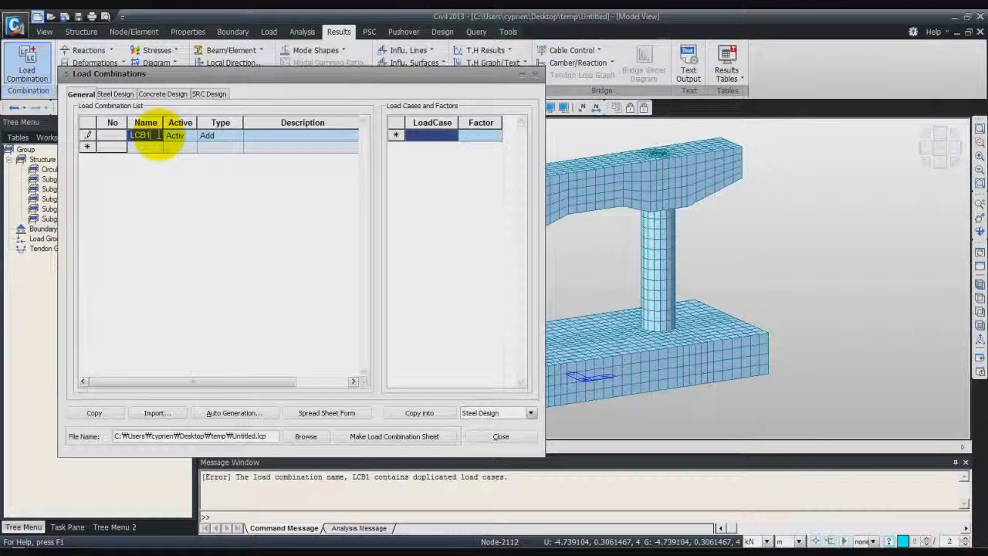
- Add the self weight, vertical load and seismic load cases to LCB1, each with factor 1.0, and finish the load combination definition
left_click(393, 137)
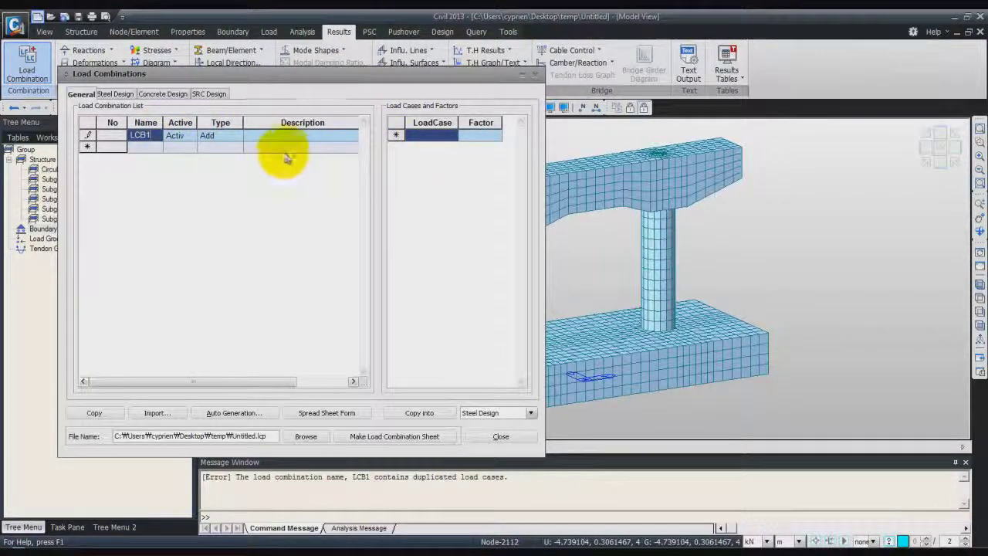
left_click(452, 135)
left_click(451, 147)
left_click(453, 147)
left_click(452, 165)
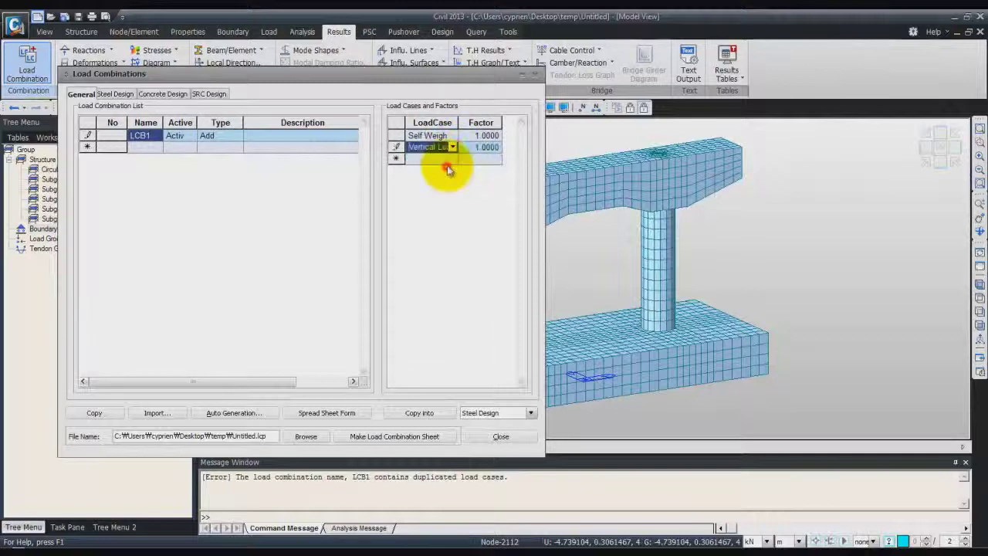
left_click(453, 160)
left_click(452, 194)
left_click(305, 193)
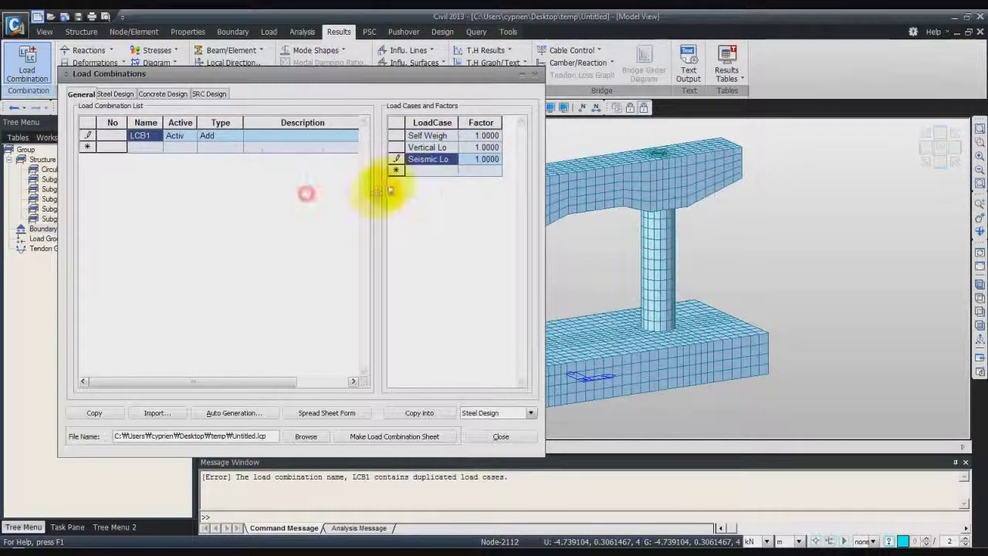
left_click(501, 438)
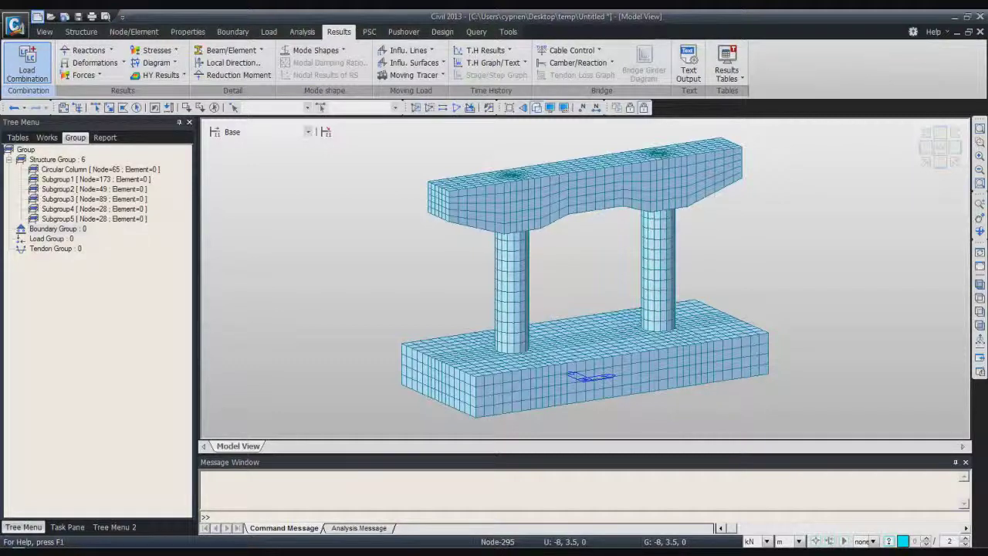
- Display the DXYZ displacement contour for LCB1 with deformed shape and legend, and inspect the displacements at a pier cap node
left_click(123, 63)
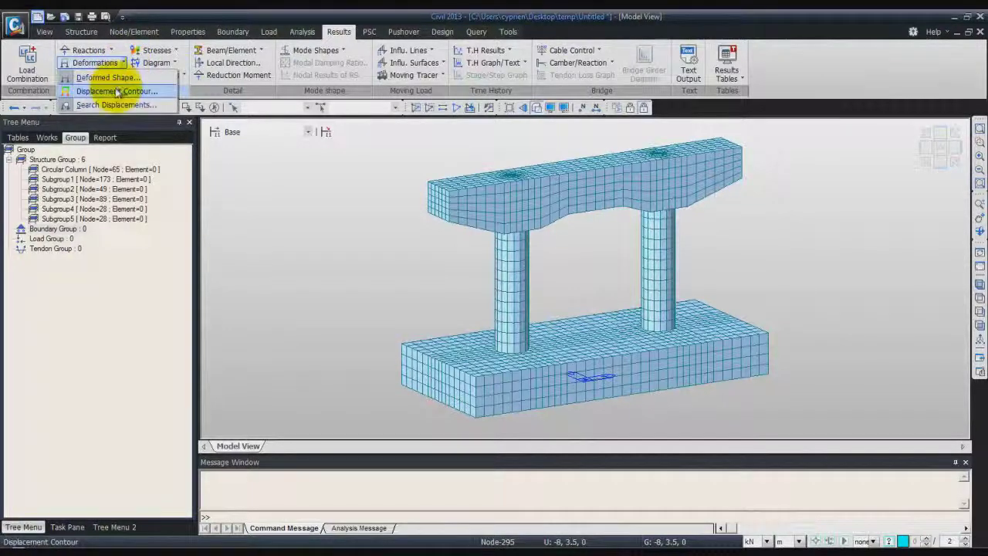
left_click(116, 92)
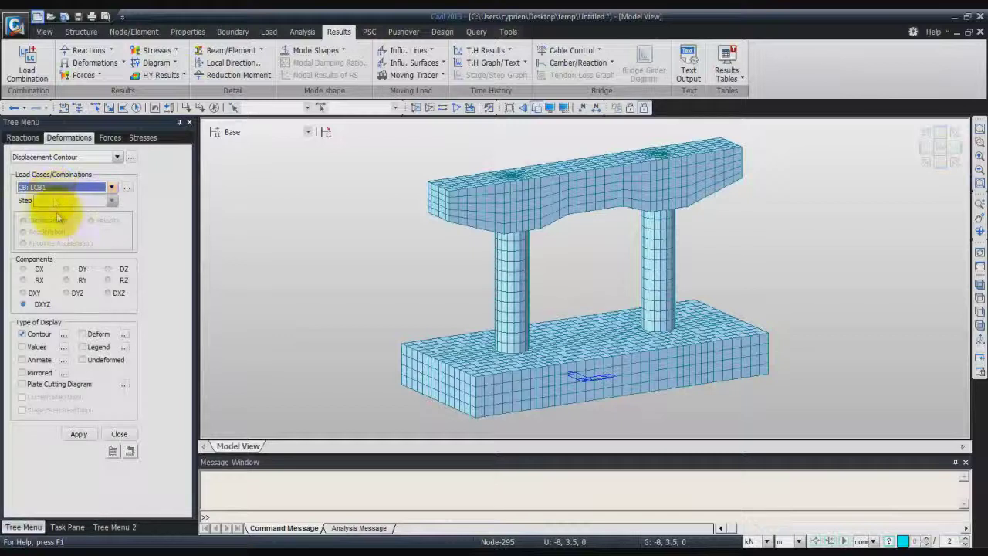
left_click(45, 304)
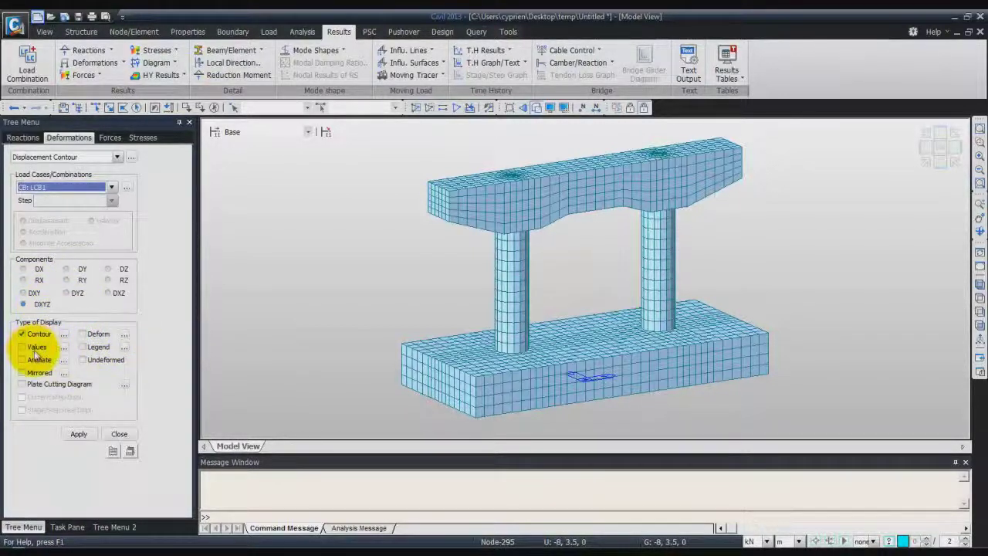
left_click(82, 347)
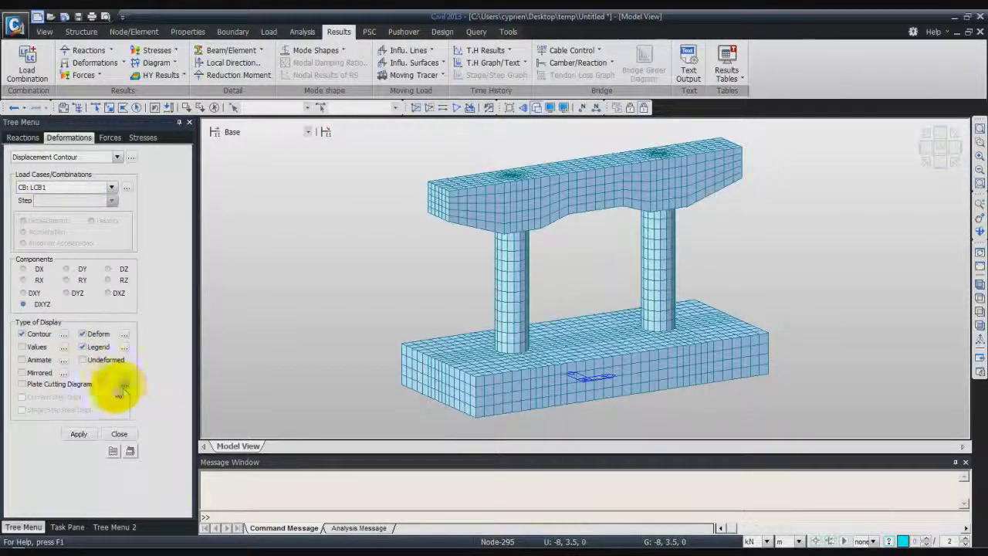
left_click(84, 434)
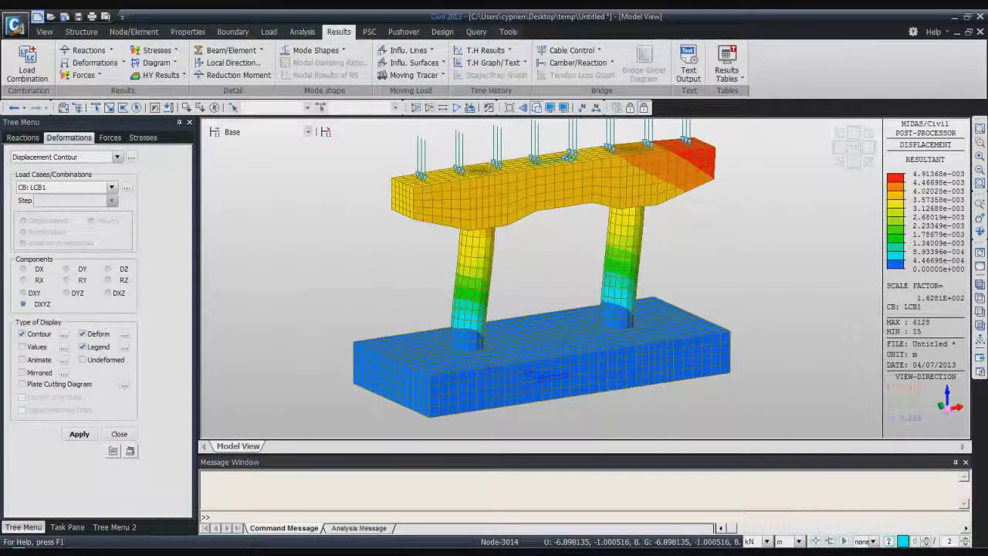
middle_click_drag(410, 247, 382, 245)
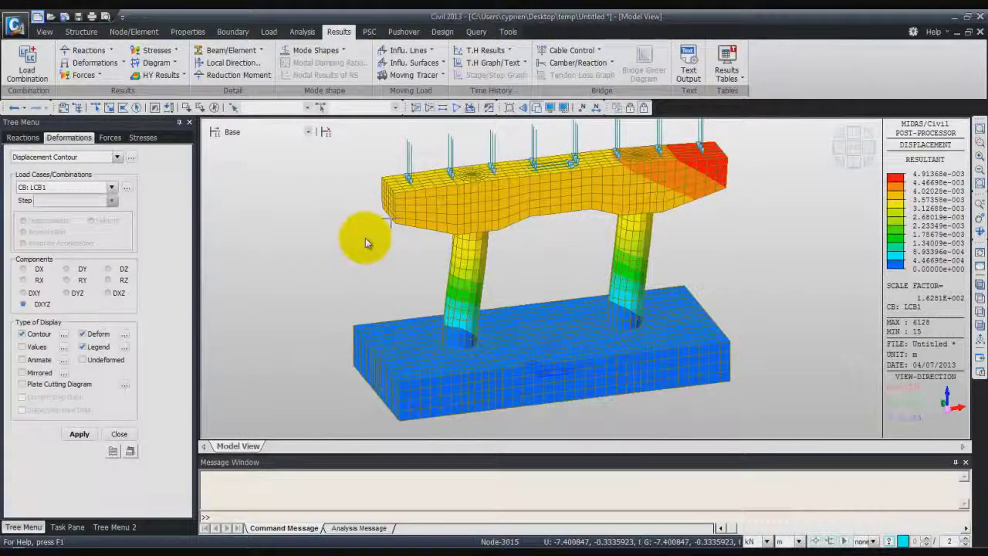
mouse_move(366, 240)
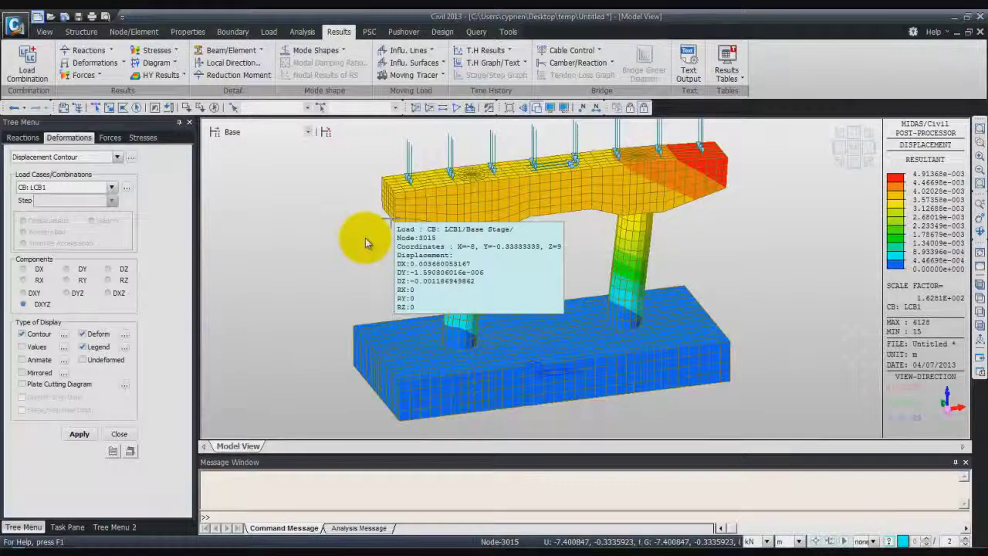
- Display the Sig-pmax solid stress contour for LCB1 with averaged nodal values, deformed shape and legend, and inspect it around the pier
left_click(175, 51)
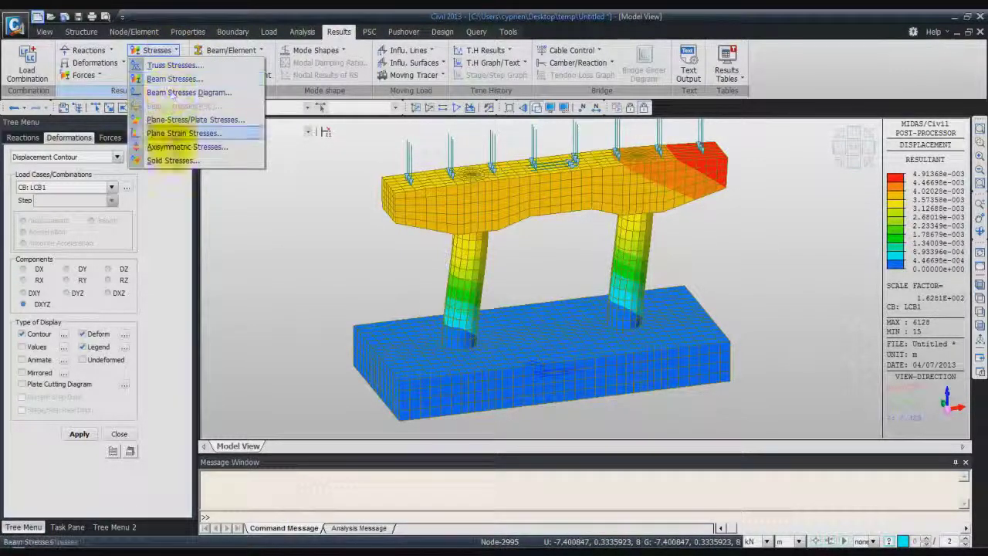
left_click(176, 161)
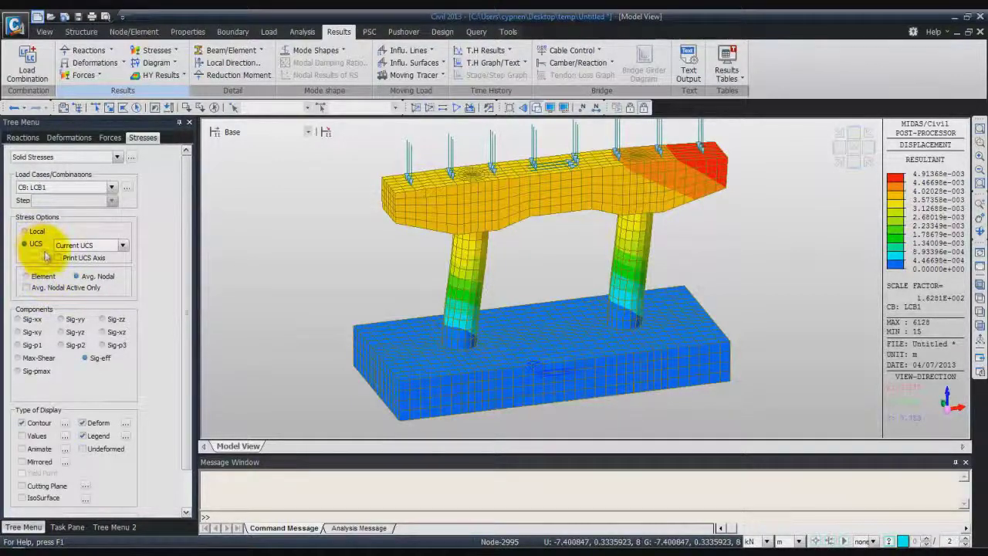
left_click_drag(184, 304, 176, 342)
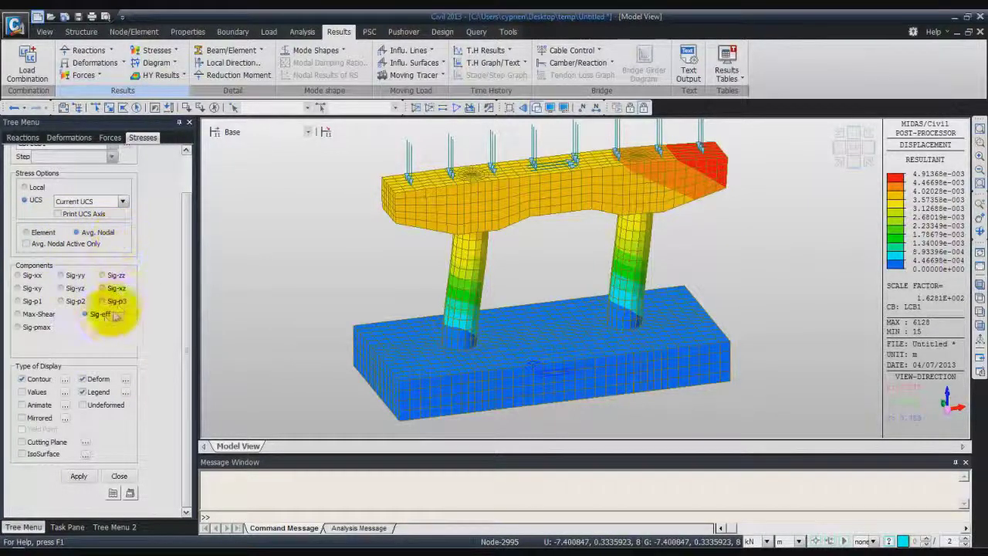
left_click(34, 332)
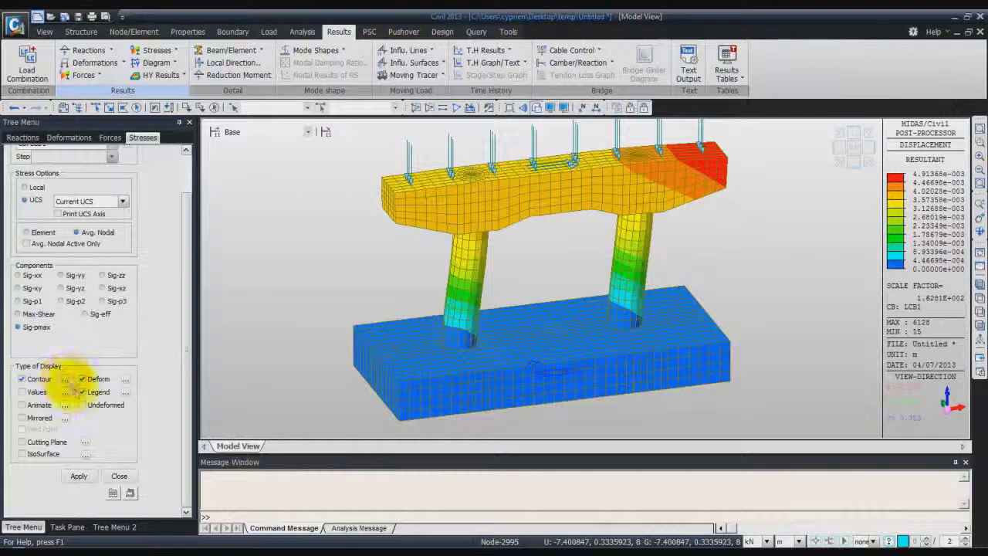
left_click(79, 475)
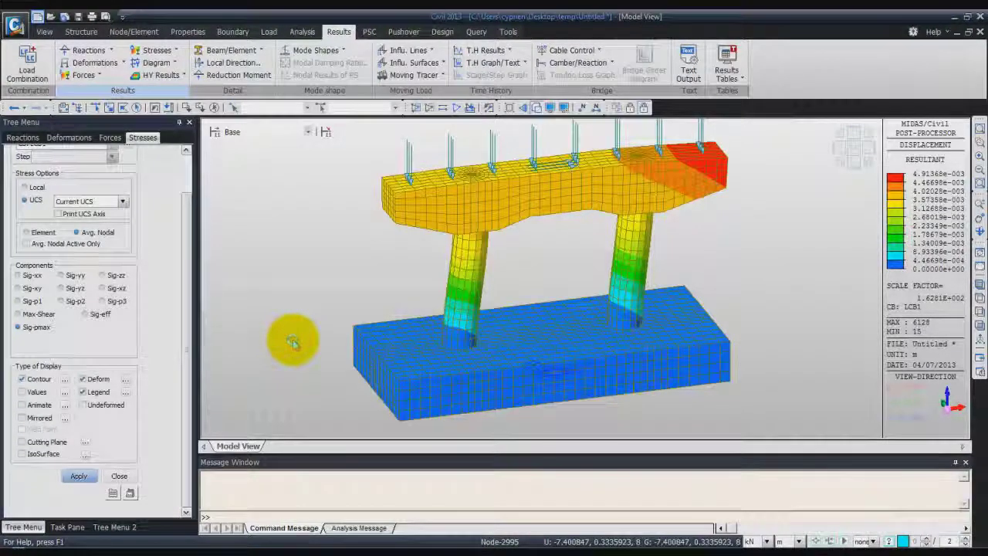
middle_click_drag(381, 236, 457, 240)
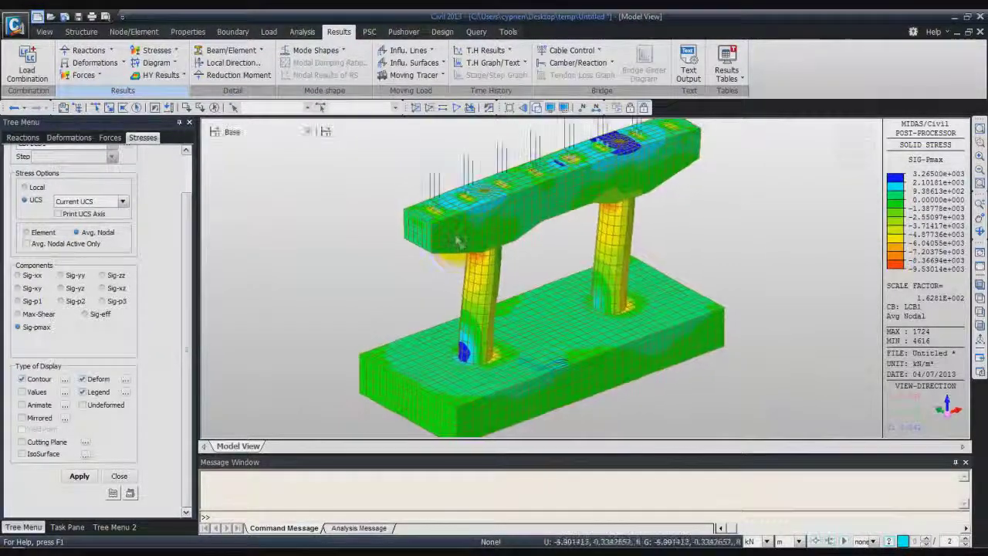
mouse_move(458, 230)
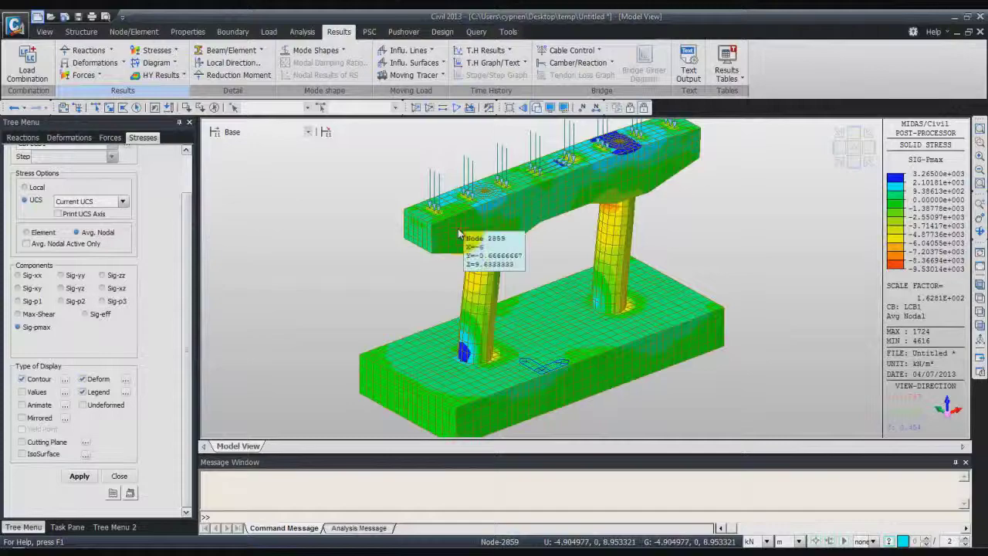
middle_click_drag(458, 233, 461, 328)
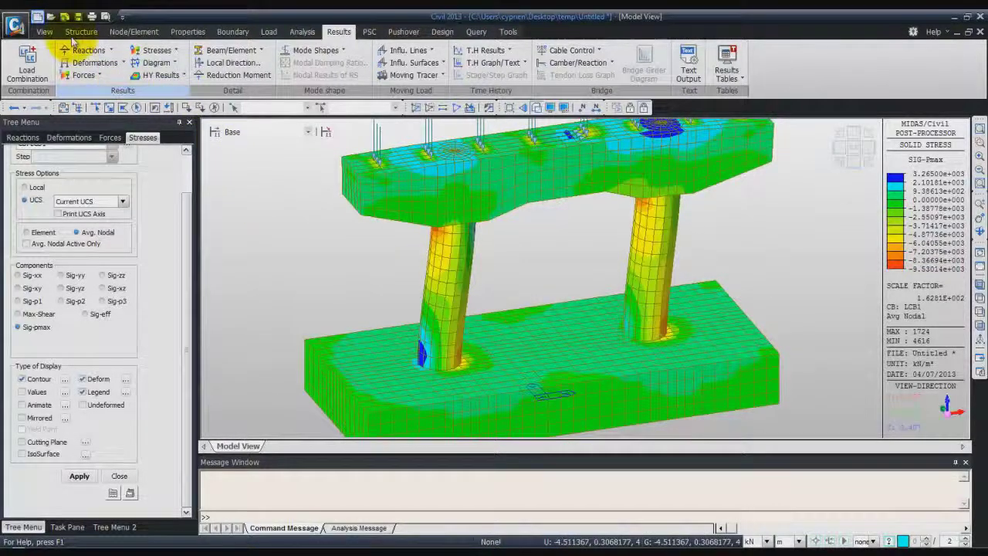
- Examine the pier's stress contour in Render View from several angles, and return to the normal model view
left_click(45, 31)
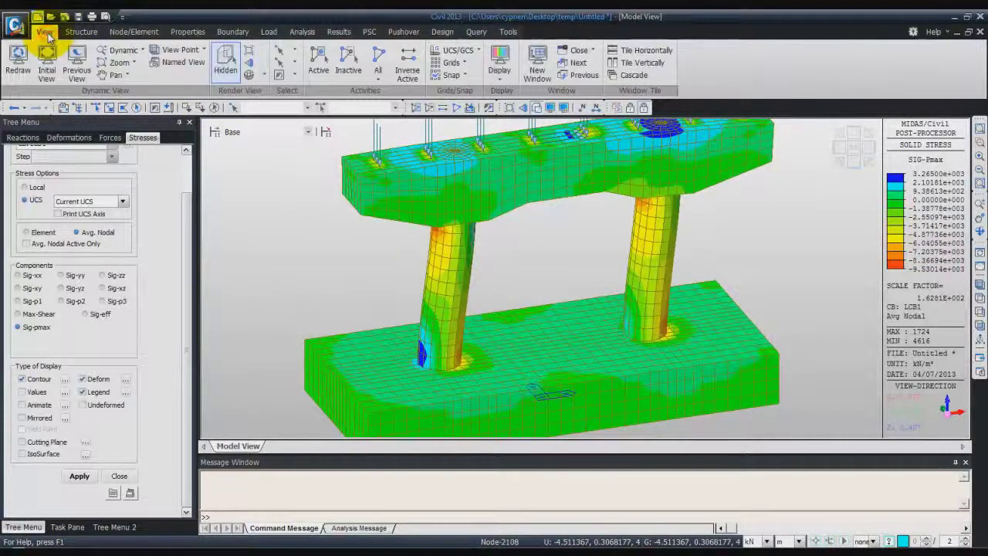
left_click(262, 74)
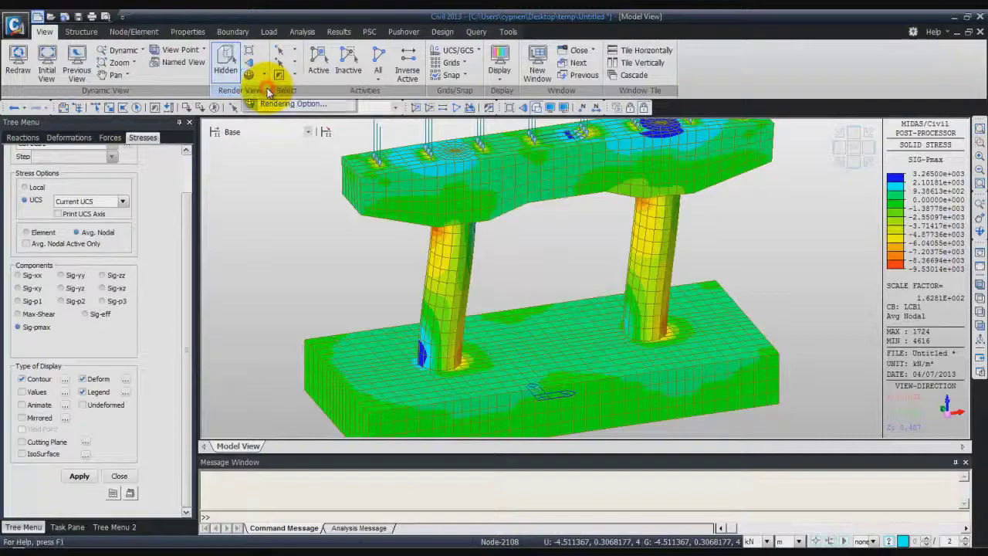
left_click(270, 91)
left_click_drag(695, 204, 604, 330)
left_click_drag(550, 317, 547, 393)
left_click(826, 235)
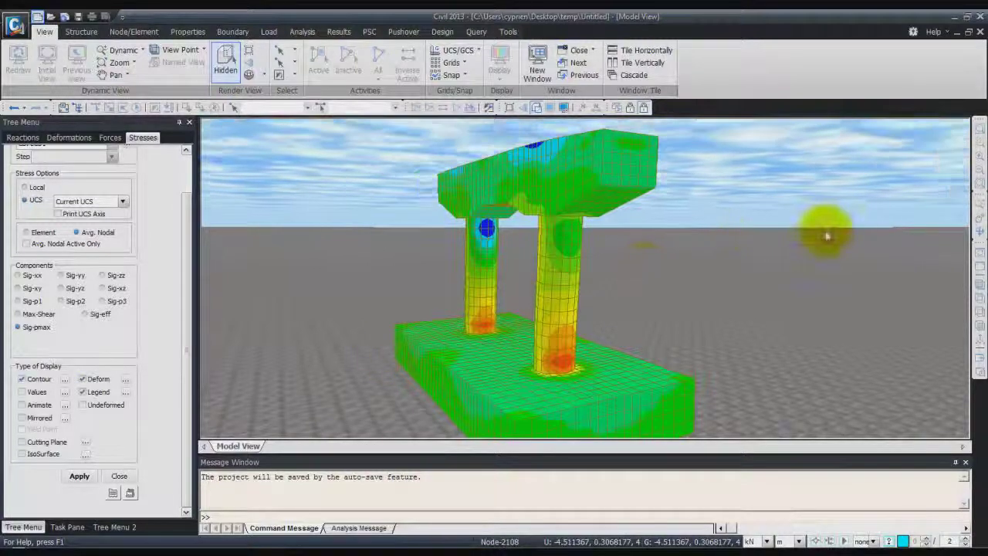
left_click_drag(680, 266, 531, 306)
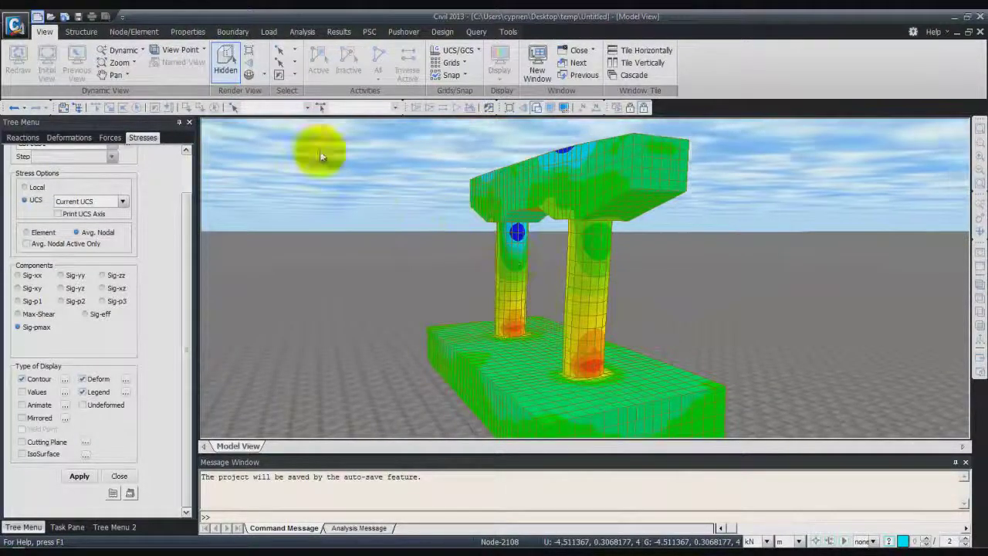
left_click(262, 75)
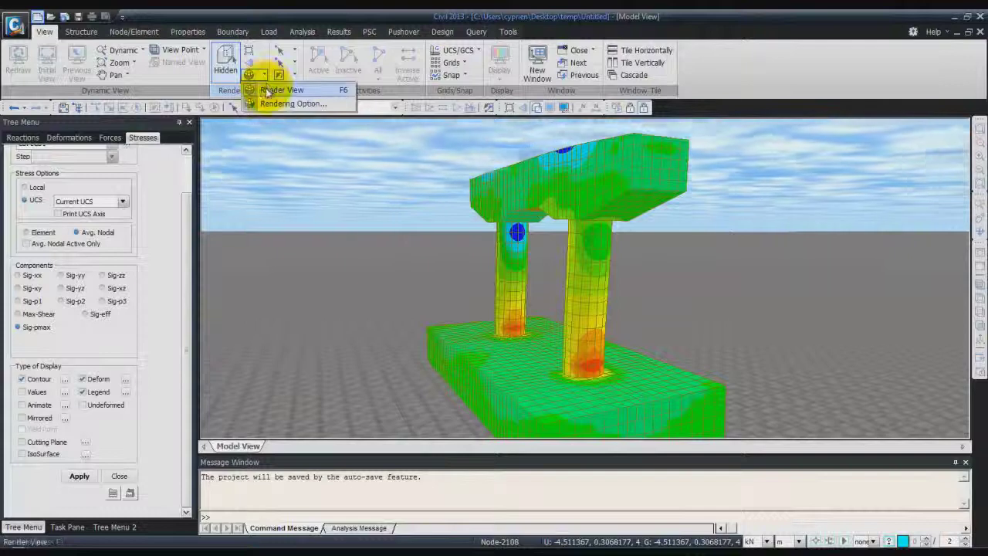
left_click(281, 90)
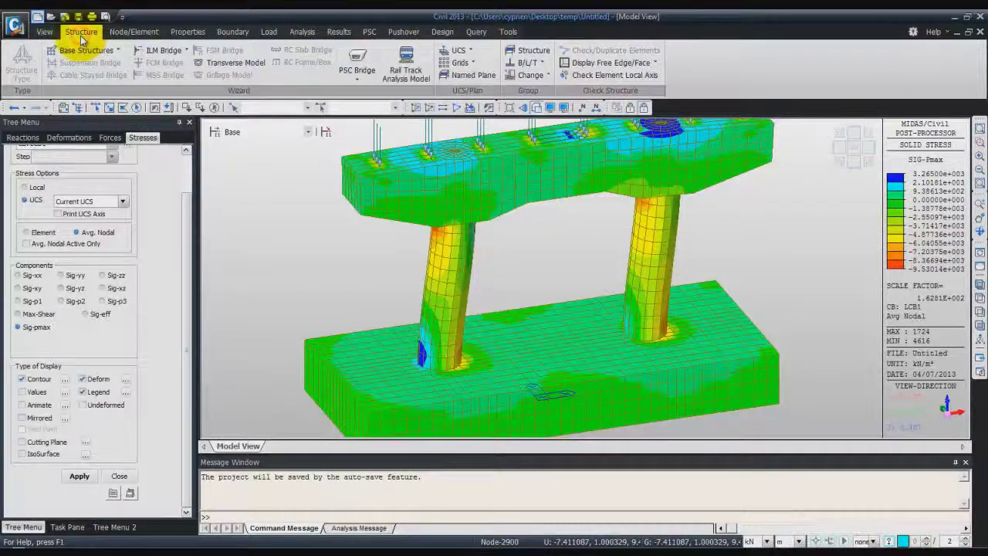
- Add a named plane called plane1 of type Y-Z Plane at X position -4 m
left_click(469, 77)
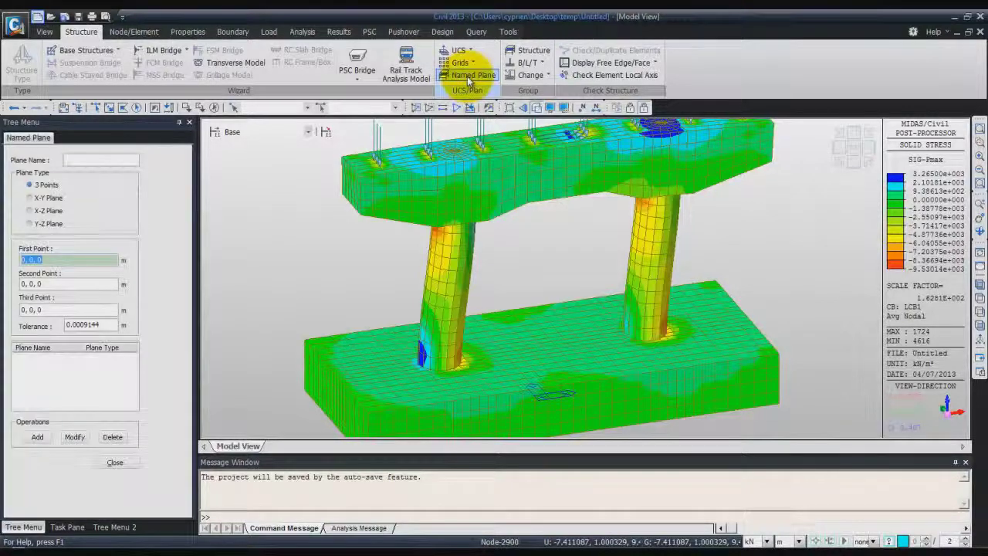
left_click(483, 152)
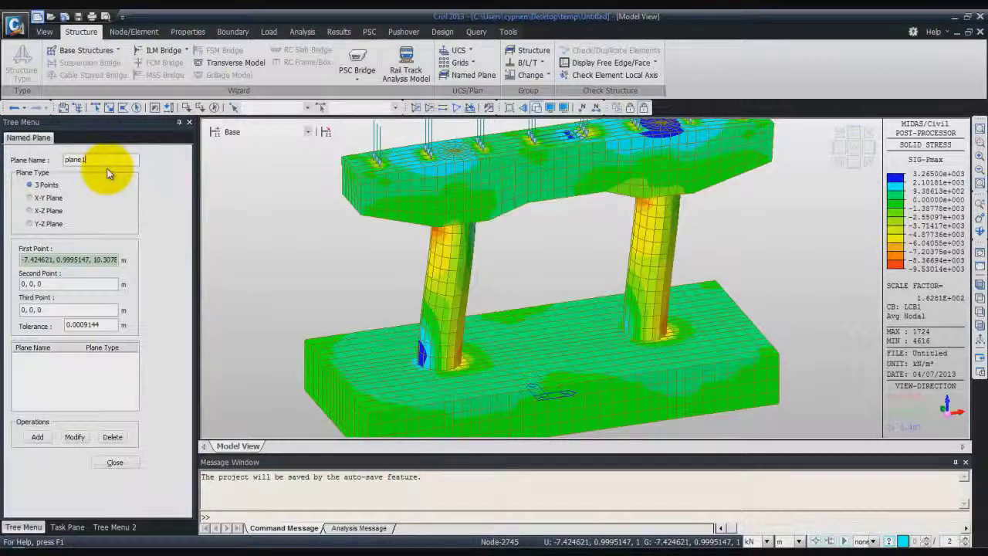
left_click(32, 223)
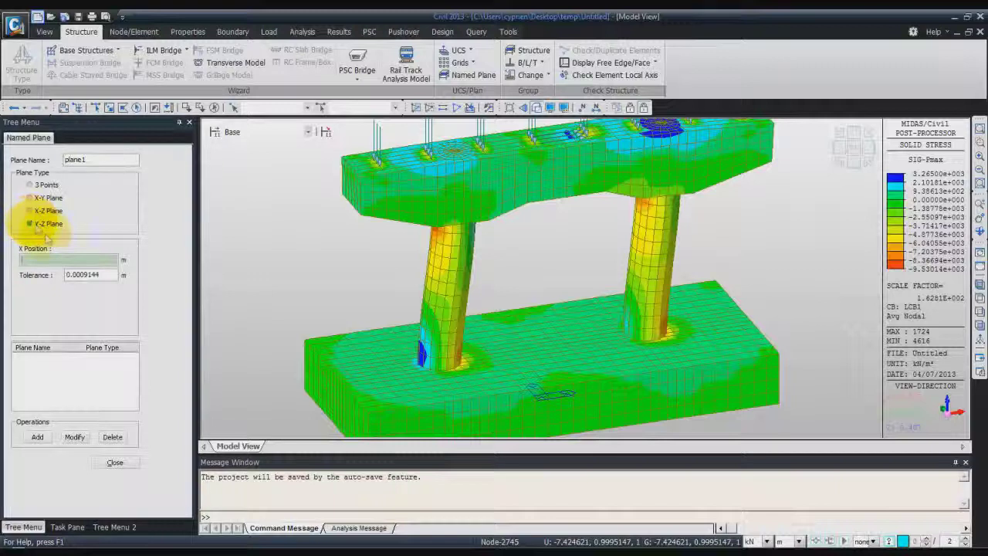
left_click(53, 261)
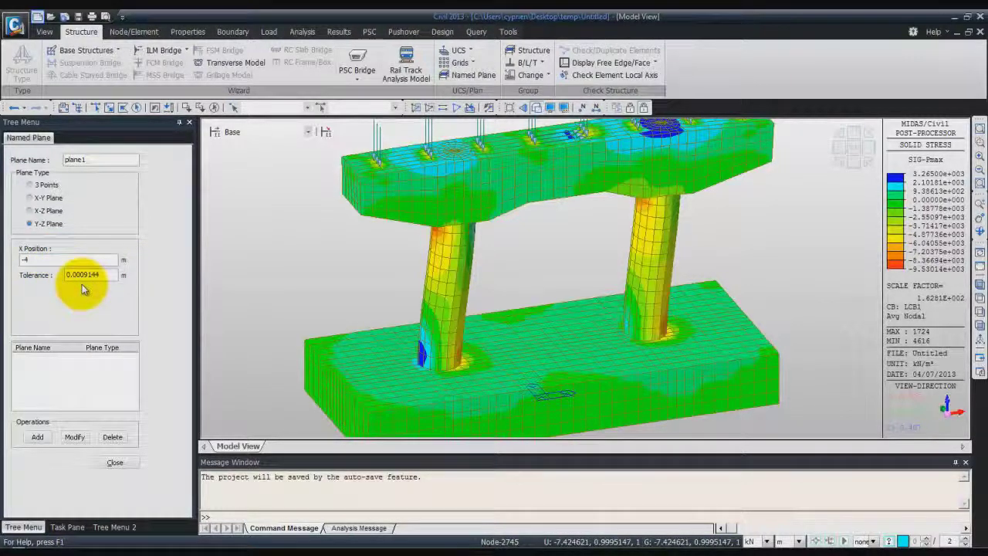
left_click(37, 436)
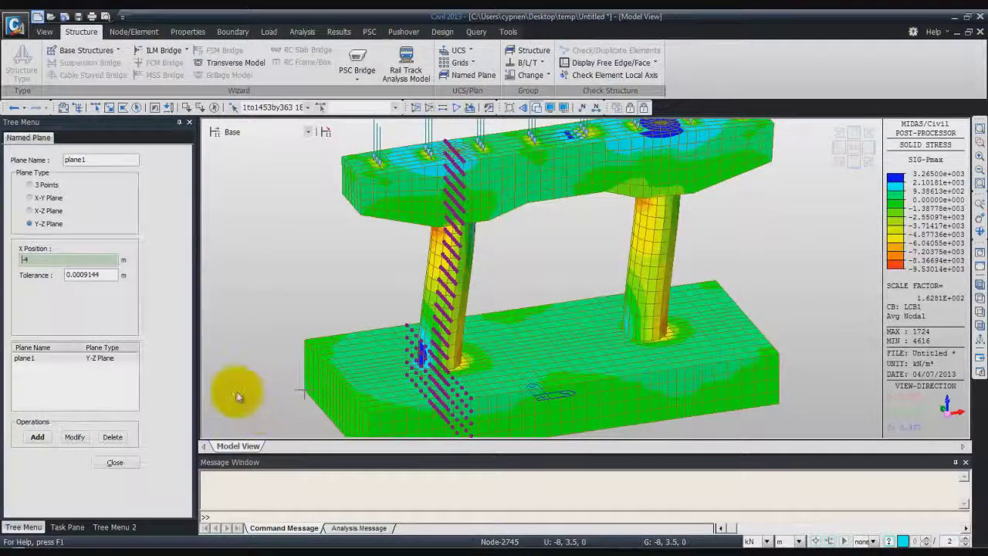
left_click(117, 462)
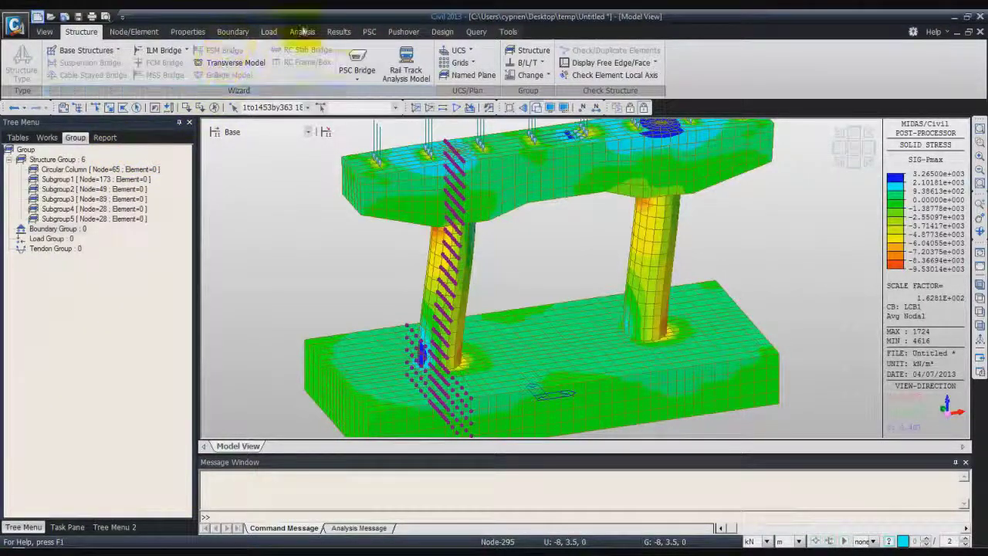
- Show the Sig-pmax solid stress contour for LCB1 on the cutting plane plane1 with a Free Edge outline
left_click(336, 32)
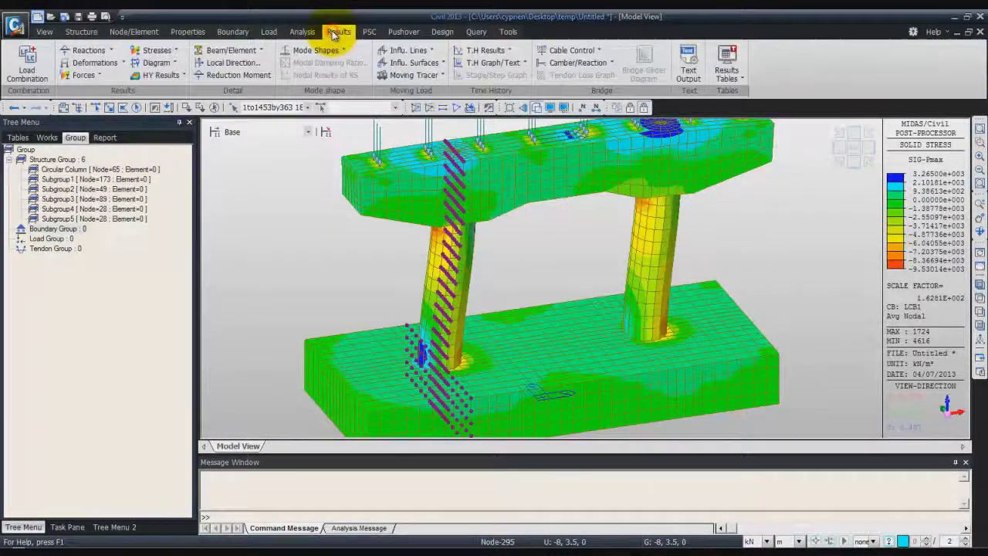
left_click(176, 51)
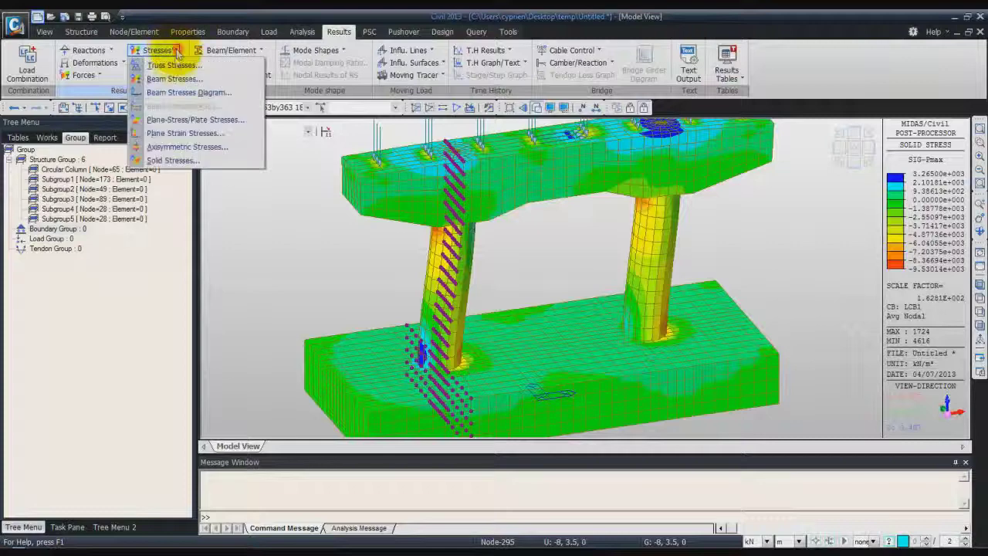
left_click(183, 159)
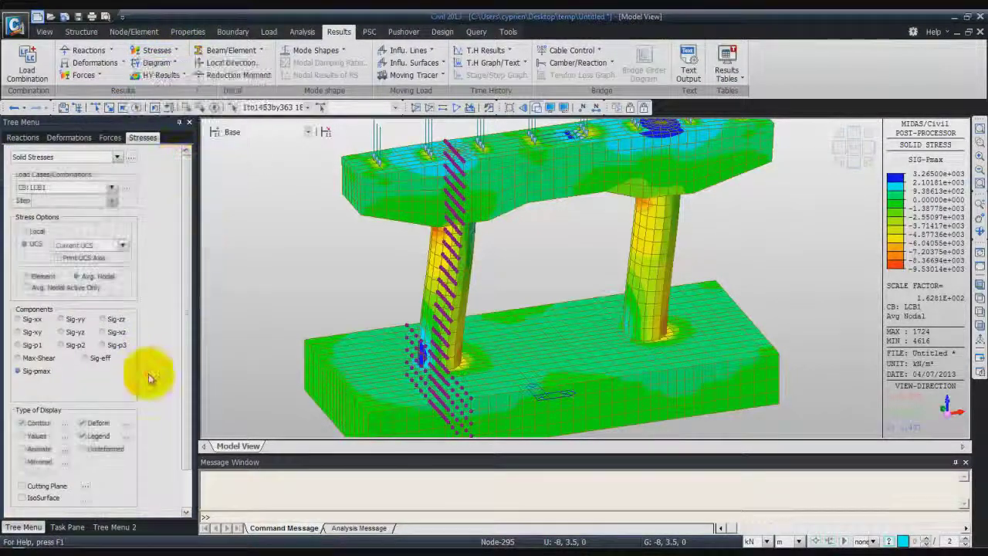
left_click(22, 485)
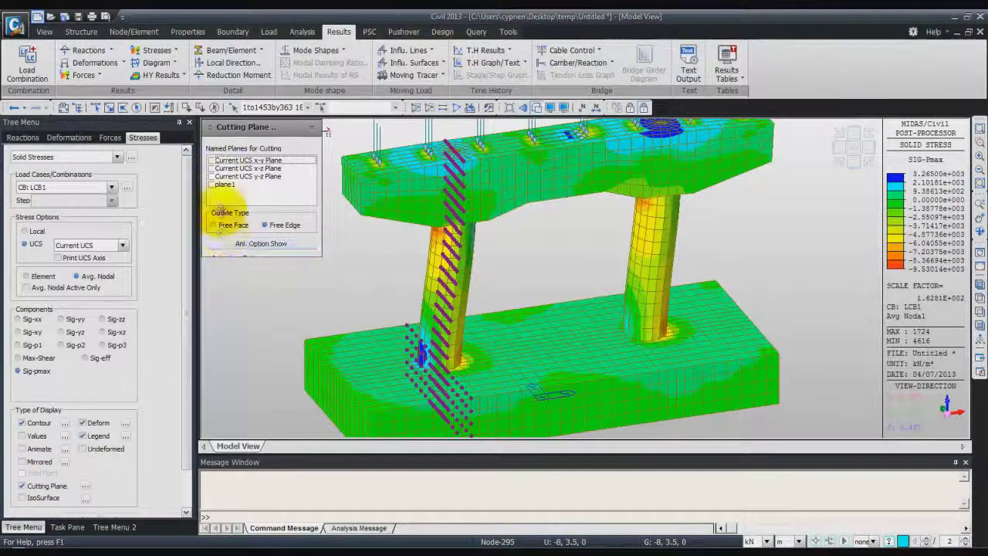
left_click(217, 185)
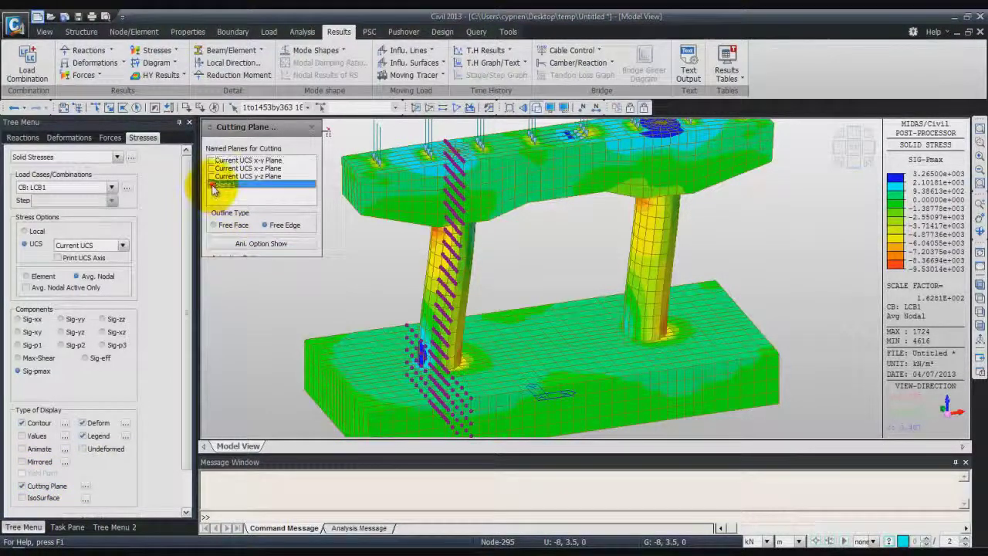
left_click(311, 127)
scroll(182, 463, "down", 2)
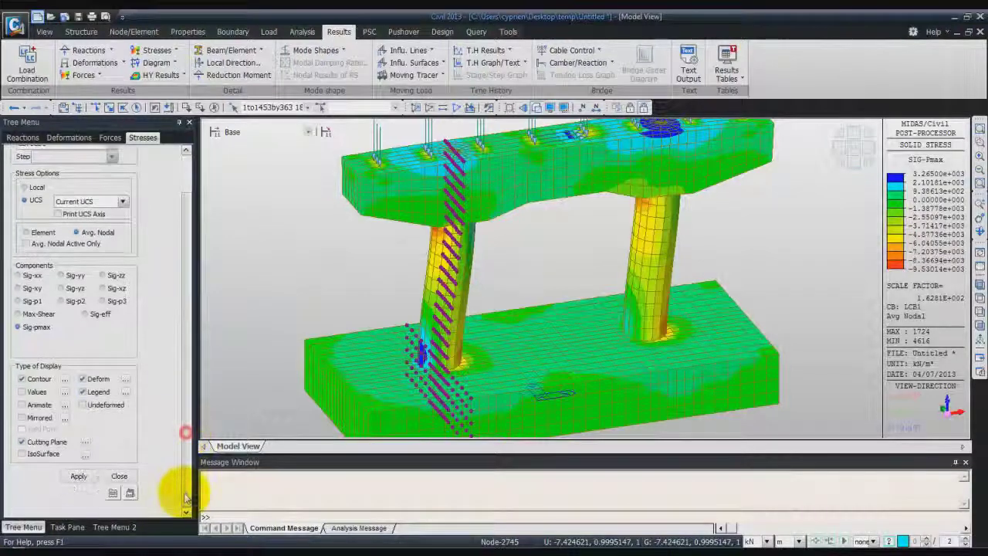
left_click(79, 477)
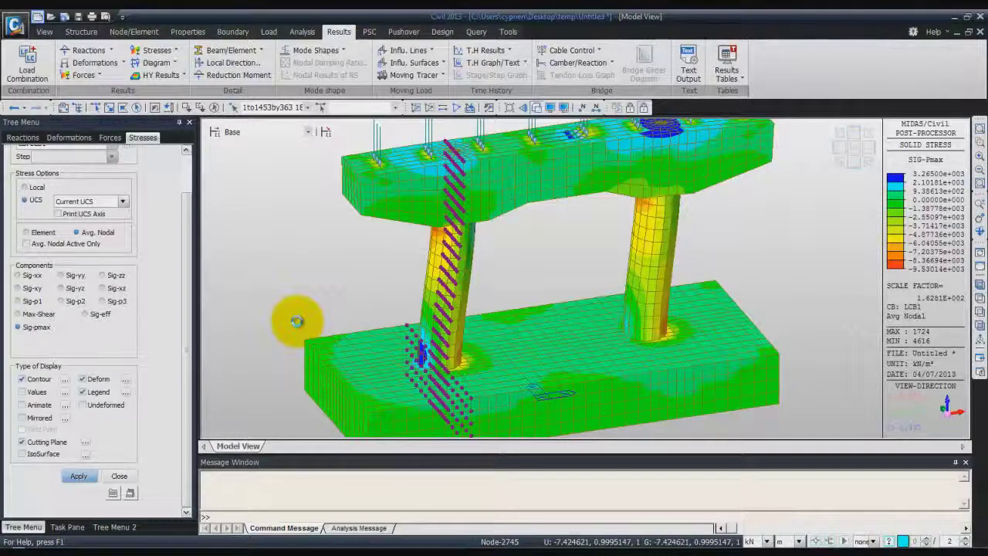
middle_click_drag(297, 321, 481, 292, "ctrl")
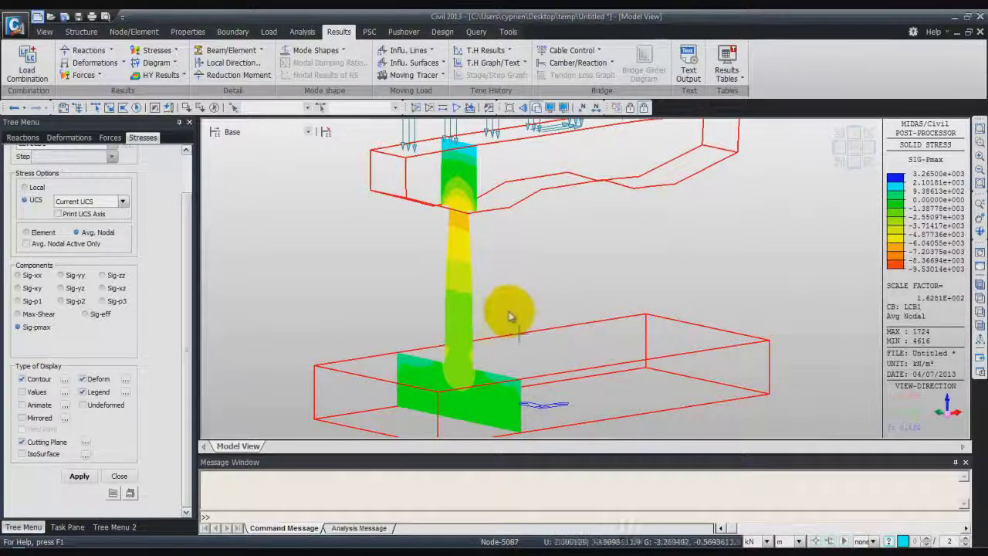
- Add the Current UCS x-z Plane as a second cutting plane alongside plane1 and update the stress display
left_click(86, 445)
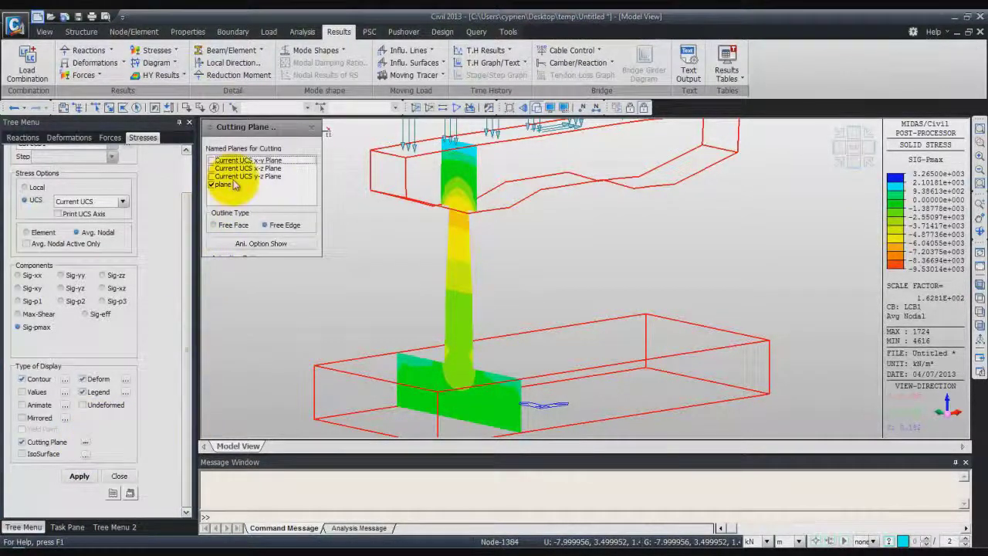
left_click(212, 168)
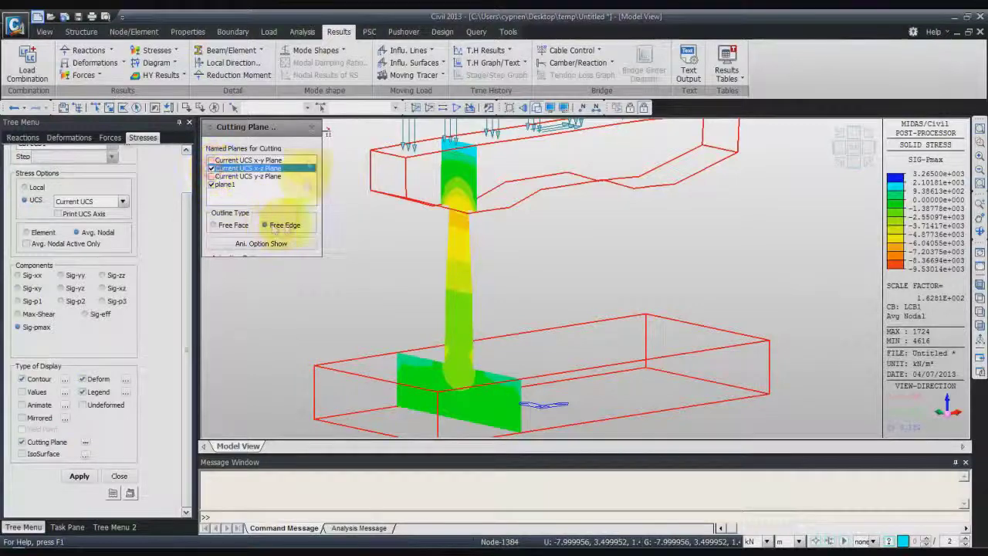
left_click(308, 129)
left_click(78, 476)
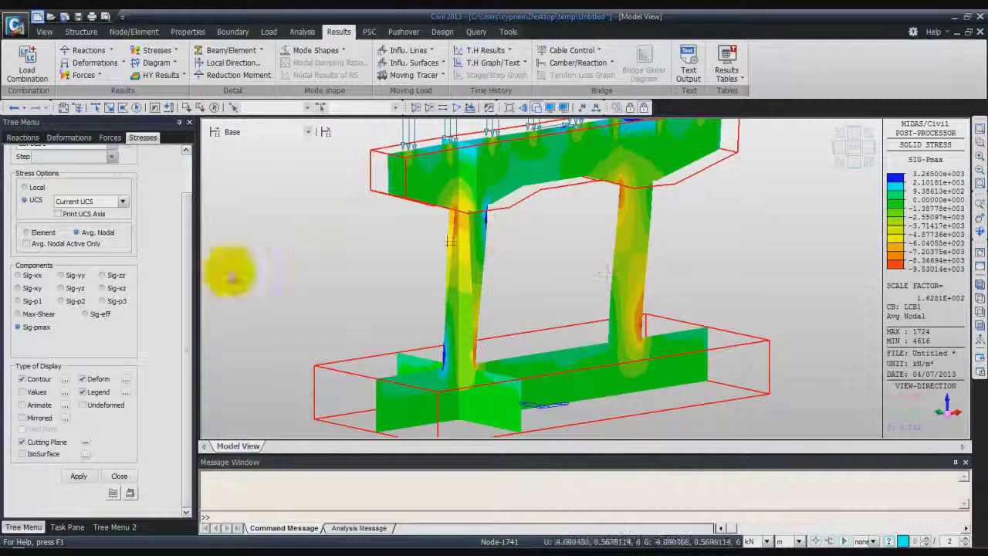
- Turn off the deformed shape in the cutting-plane stress display and inspect both sections from another angle
left_click(82, 378)
left_click(78, 475)
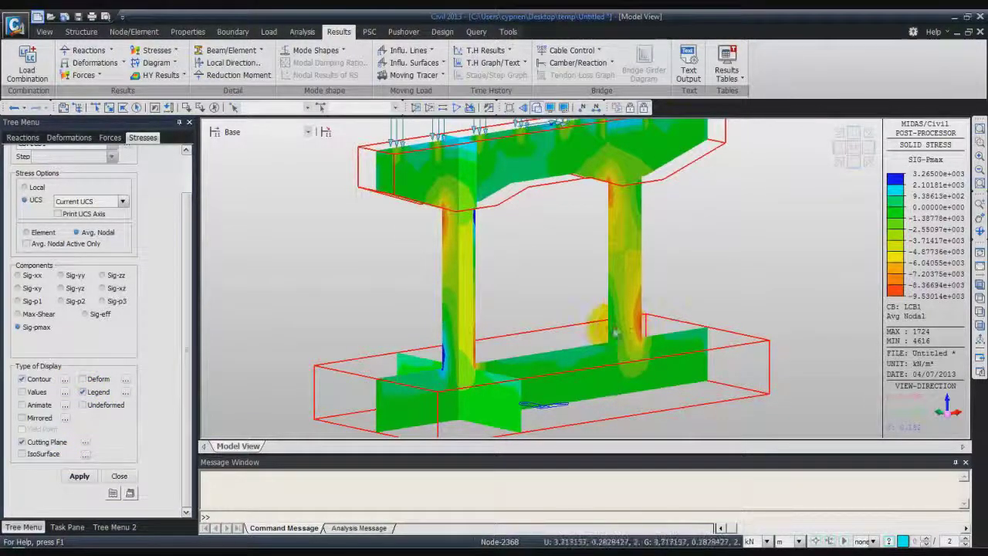
mouse_move(646, 315)
middle_mouse_down("ctrl")
mouse_move(595, 326)
mouse_move(623, 312)
mouse_move(613, 375)
mouse_move(607, 340)
mouse_move(624, 338)
middle_mouse_up("ctrl")
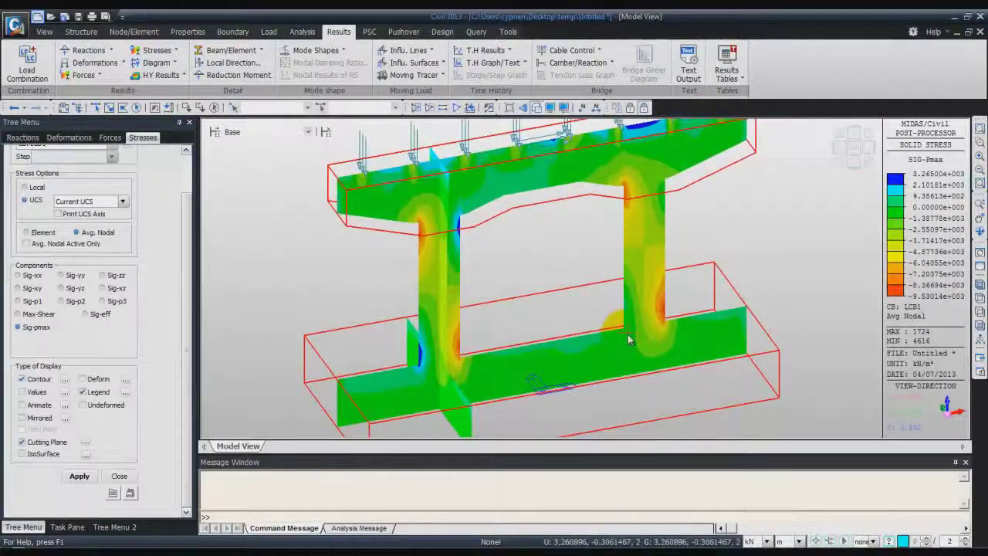
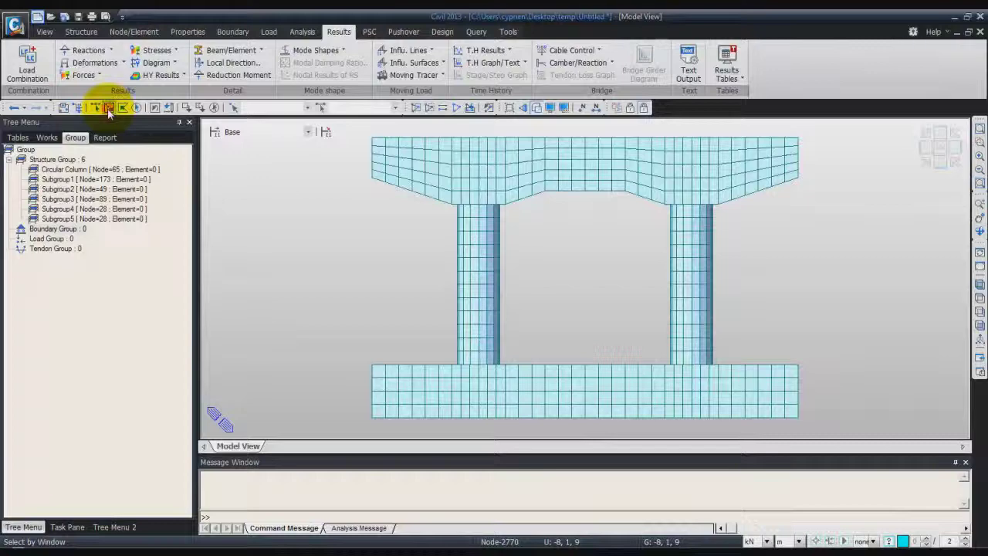
- Isolate the uppermost element layer of the column at X = 4 m, just below the pier cap, as the only active part in isometric view
left_click_drag(662, 207, 719, 205)
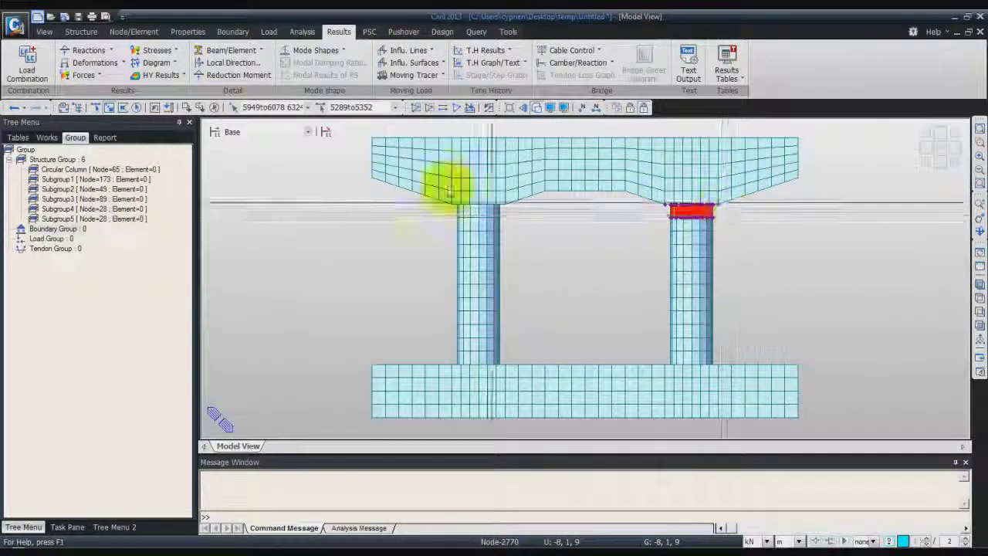
left_click(44, 32)
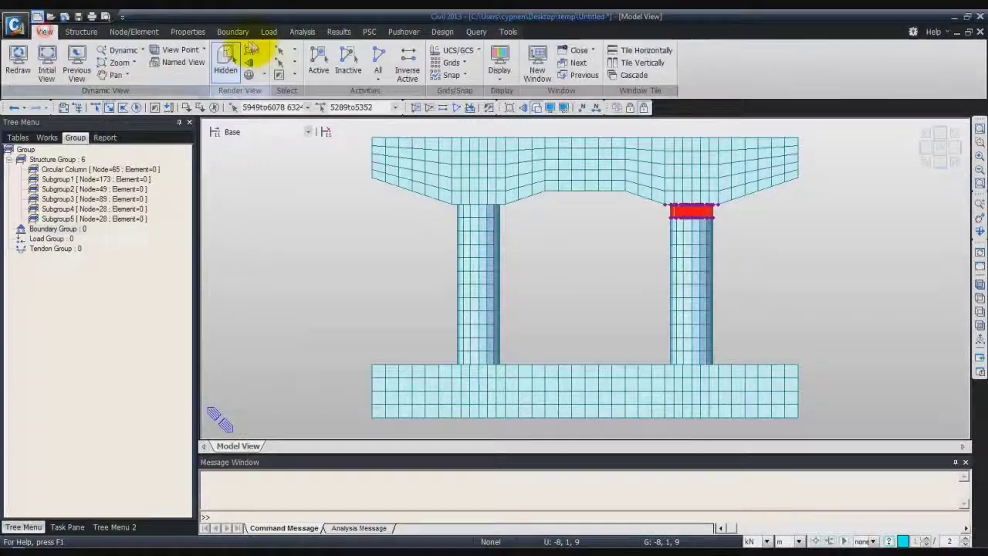
left_click(319, 58)
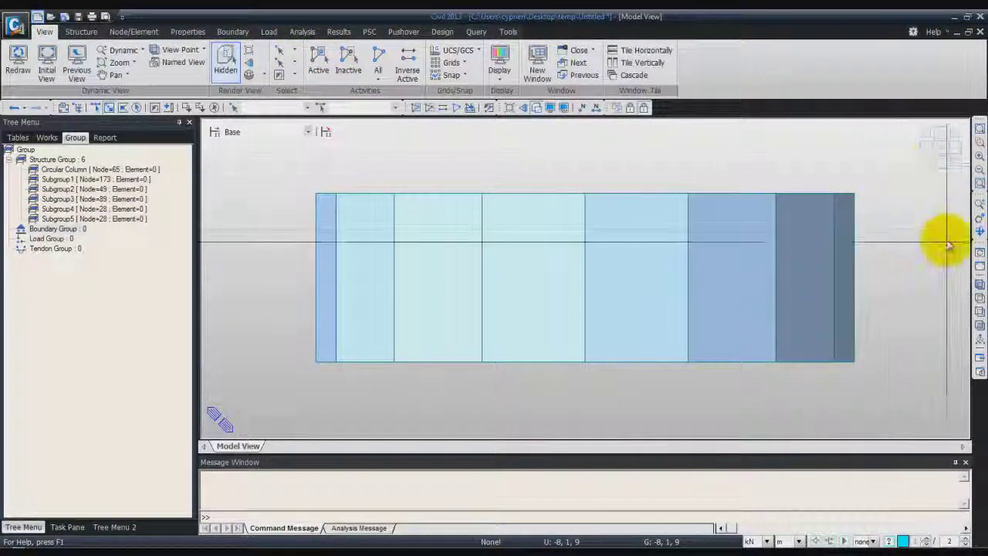
left_click(977, 285)
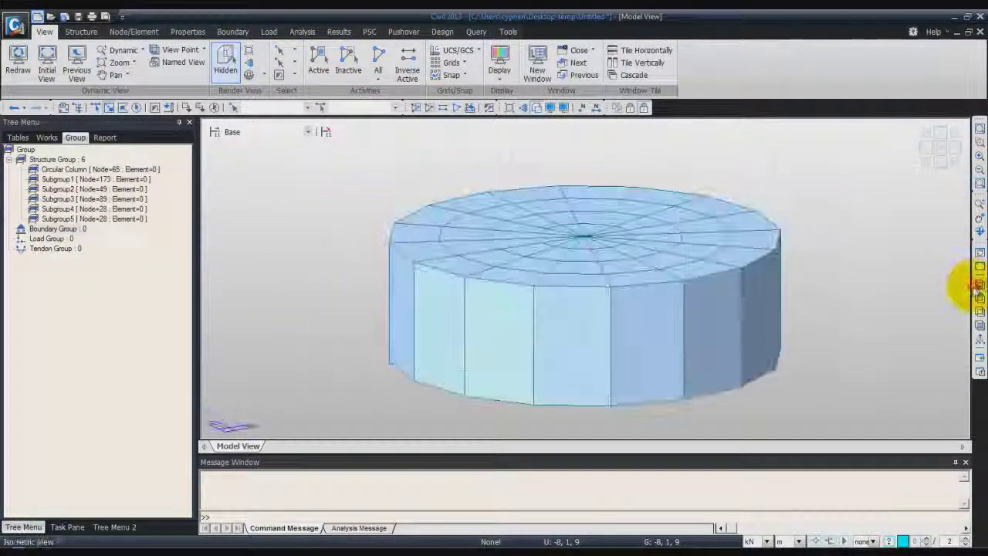
left_click(927, 162)
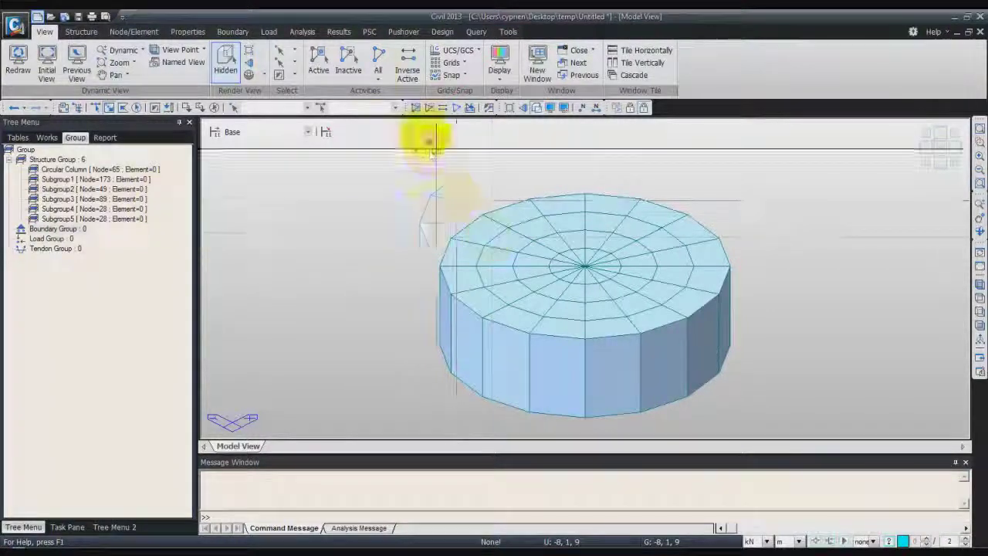
- Start a Local Direction Force Sum calculation with mode Plate Edge Polygon Select and load case CB: LCB1
left_click(334, 32)
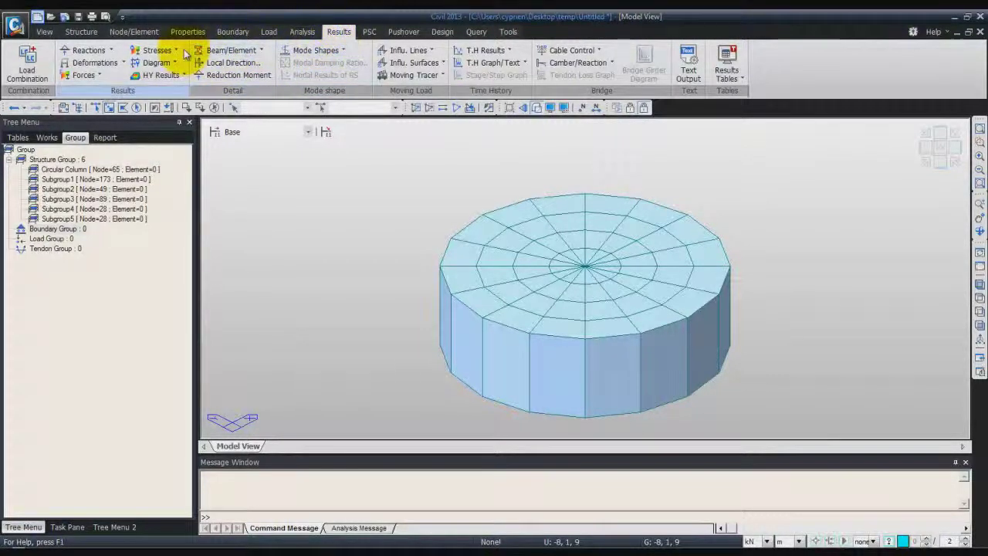
left_click(231, 62)
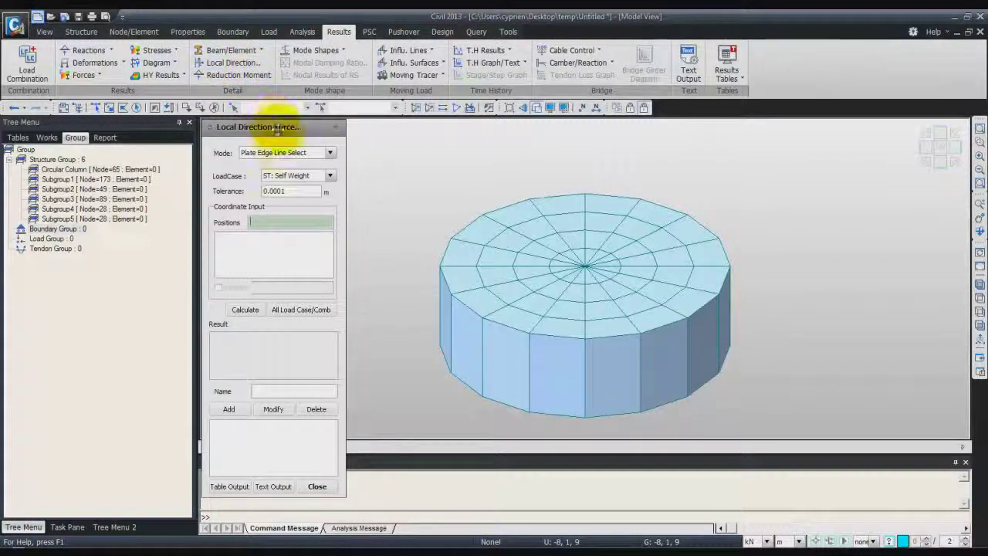
left_click(330, 153)
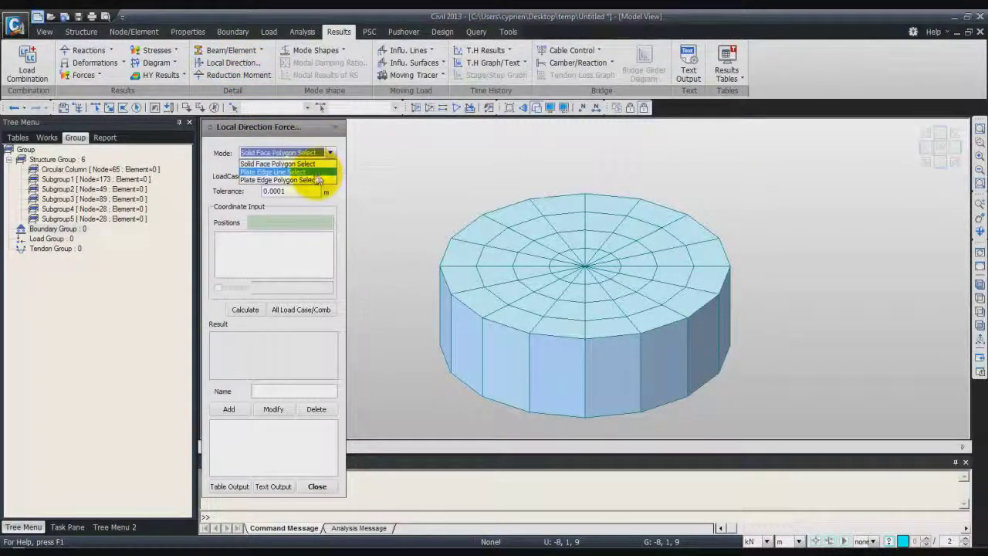
left_click(312, 179)
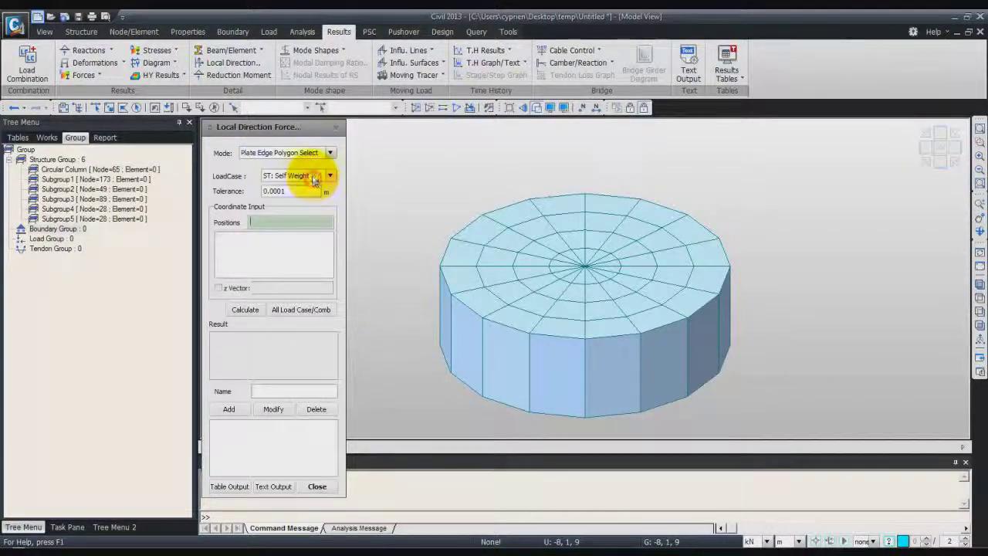
left_click(329, 176)
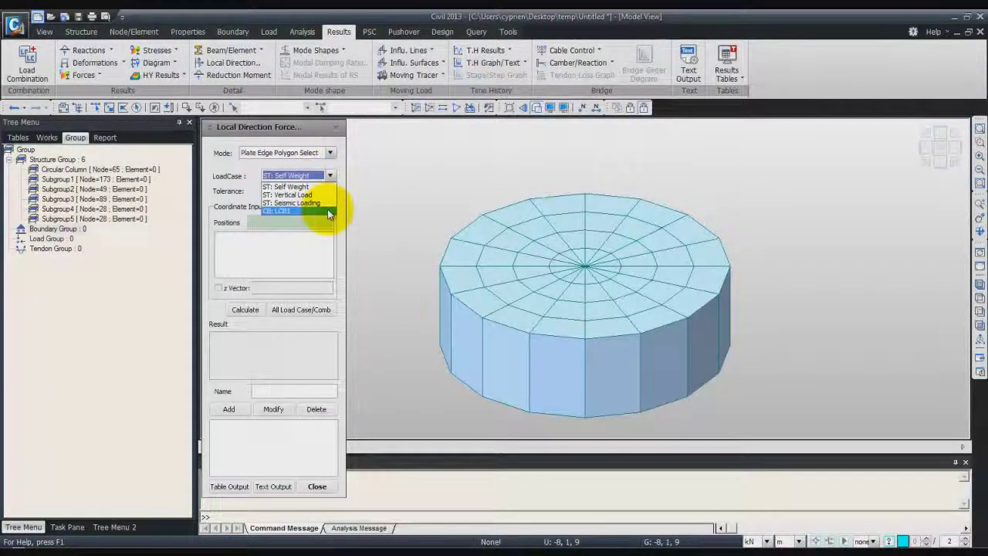
left_click(327, 210)
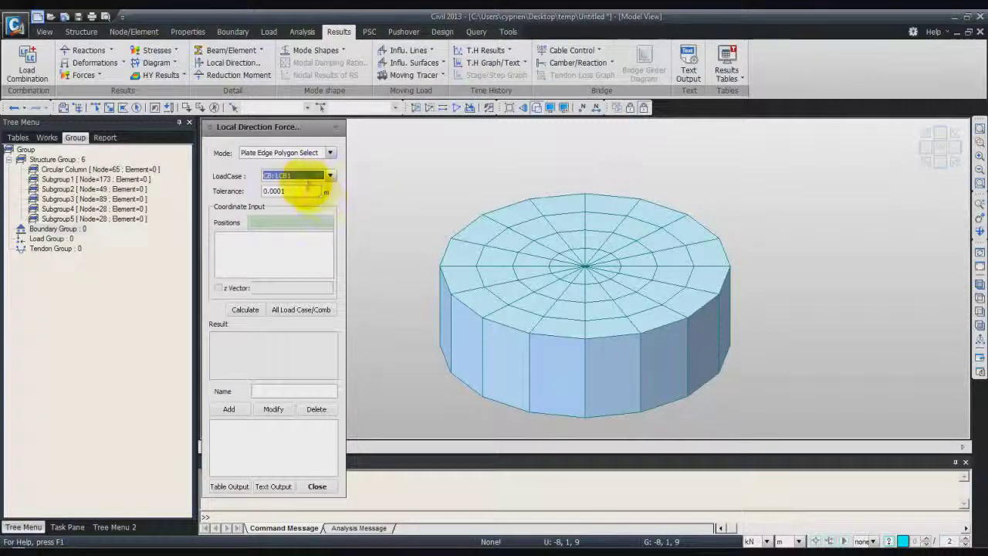
- Define the force polygon through the perimeter nodes of the column slice's top face, starting and closing at [3.434315, -0.5656854, 8]
left_click(281, 221)
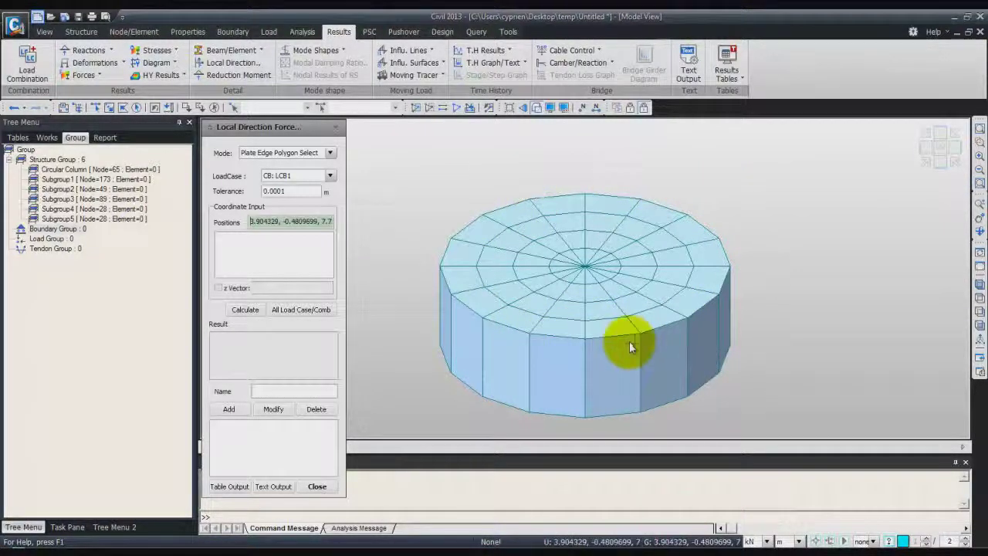
left_click(585, 337)
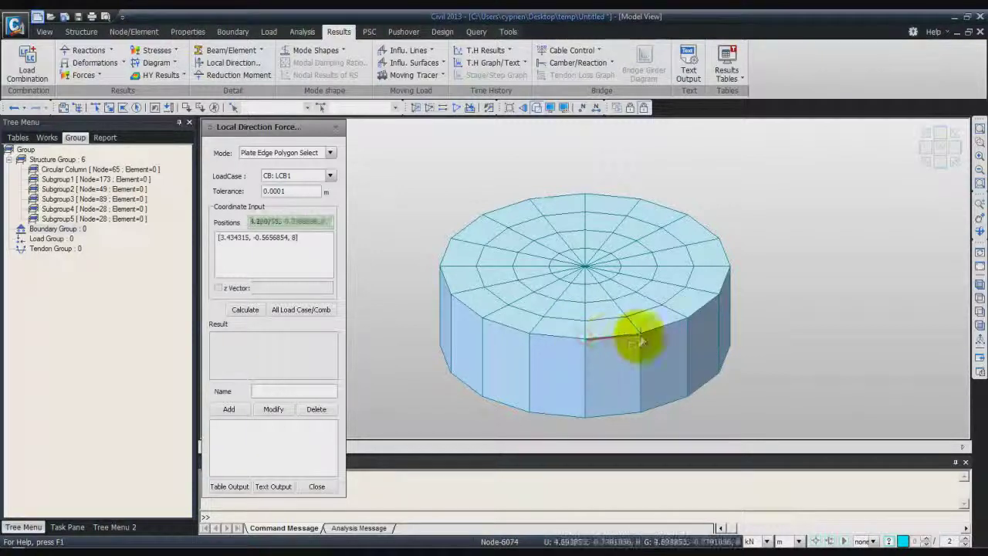
left_click(687, 318)
left_click(716, 293)
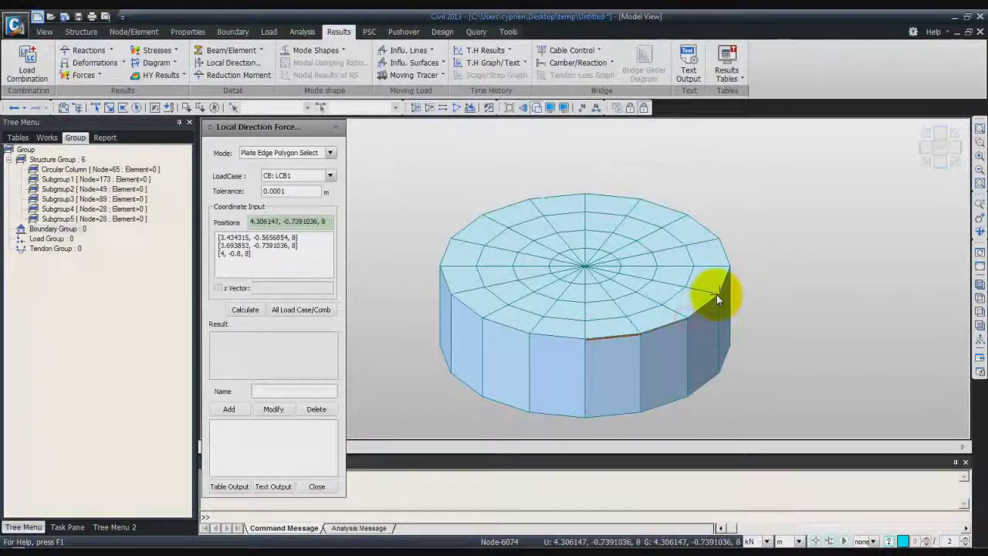
left_click(726, 266)
left_click(719, 240)
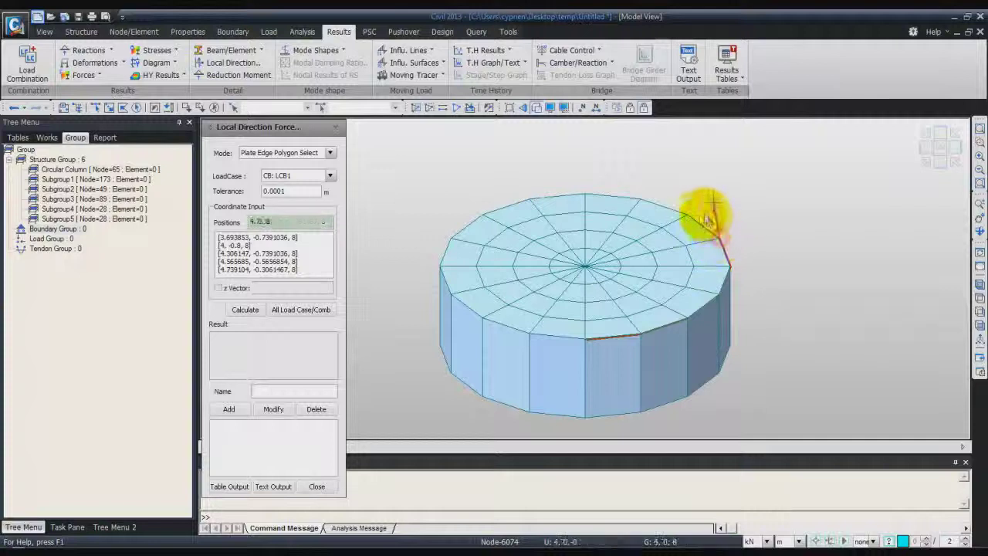
left_click(690, 215)
left_click(637, 201)
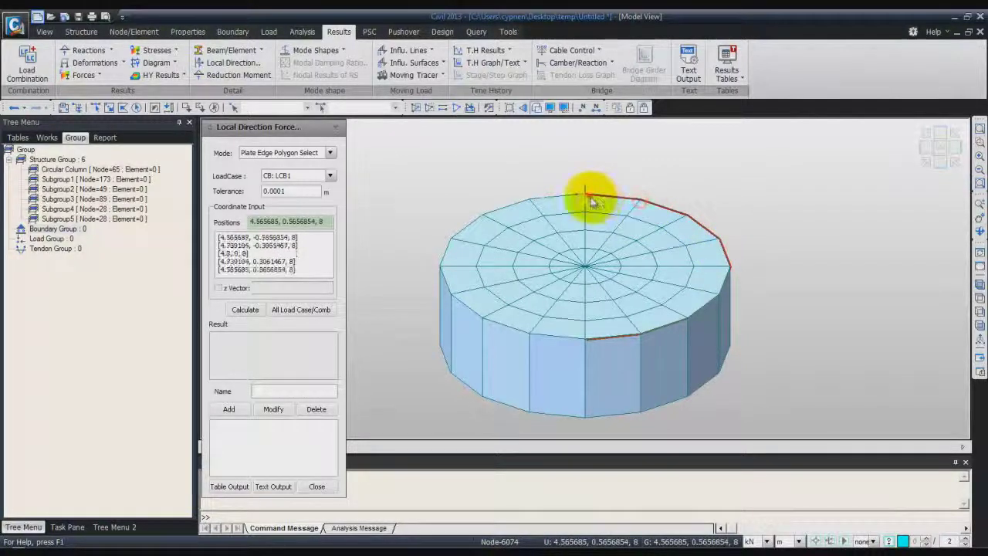
left_click(484, 212)
left_click(452, 237)
left_click(441, 265)
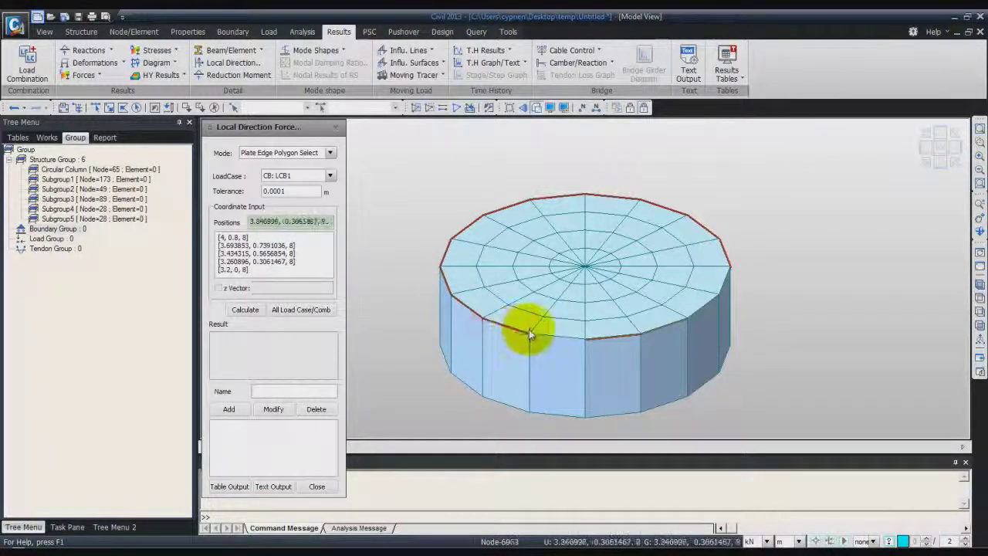
left_click(585, 335)
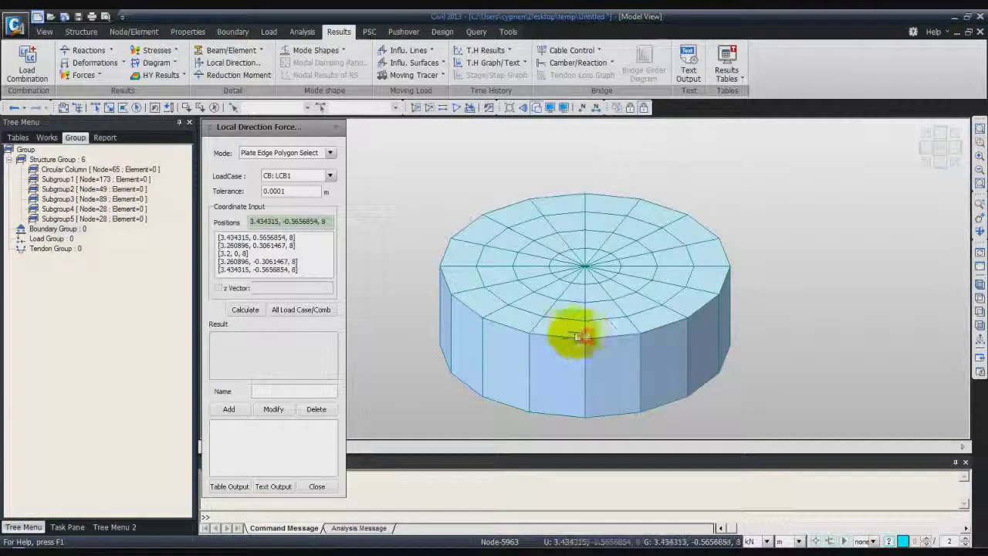
- Try to calculate the local direction force sum for the polygon in Plate Edge Polygon Select mode
left_click(247, 311)
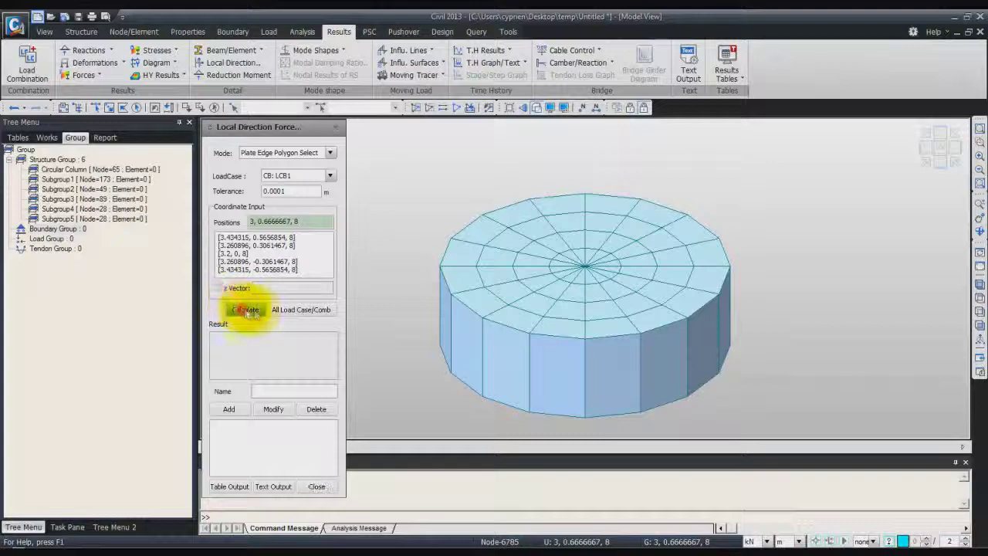
middle_click_drag(578, 326, 595, 298, "ctrl")
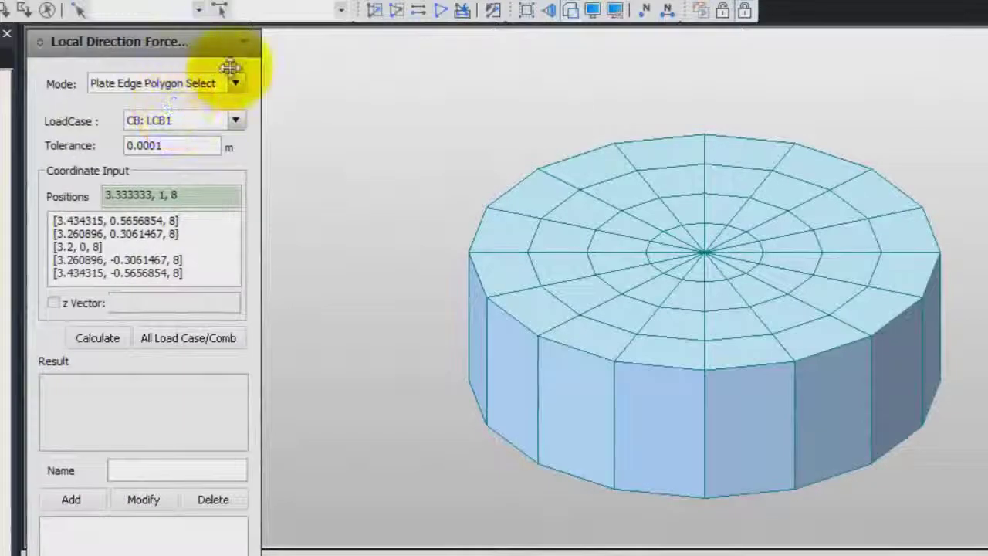
- Switch the force sum mode to Solid Face Polygon Select and clear all the previously entered polygon coordinates
left_click(231, 80)
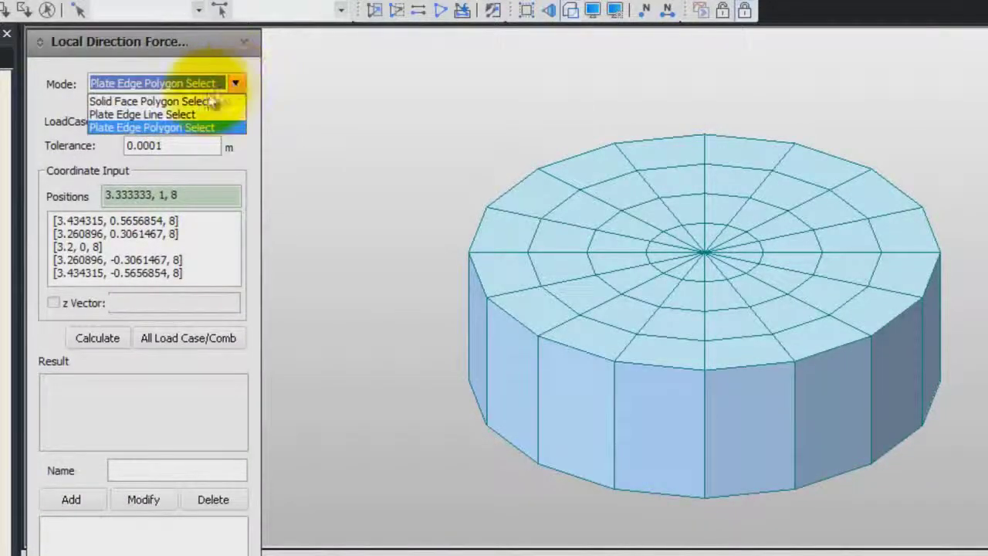
left_click(210, 101)
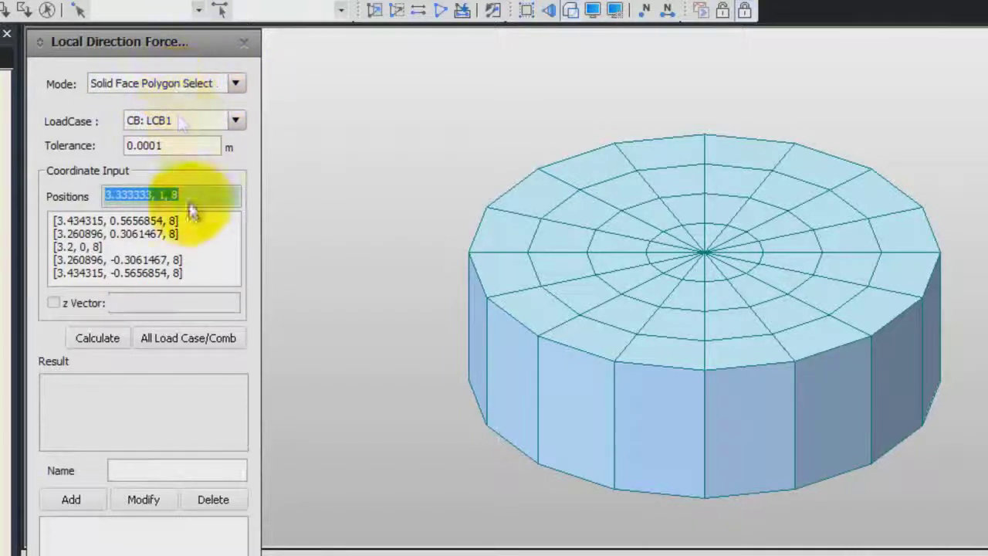
left_click(207, 268)
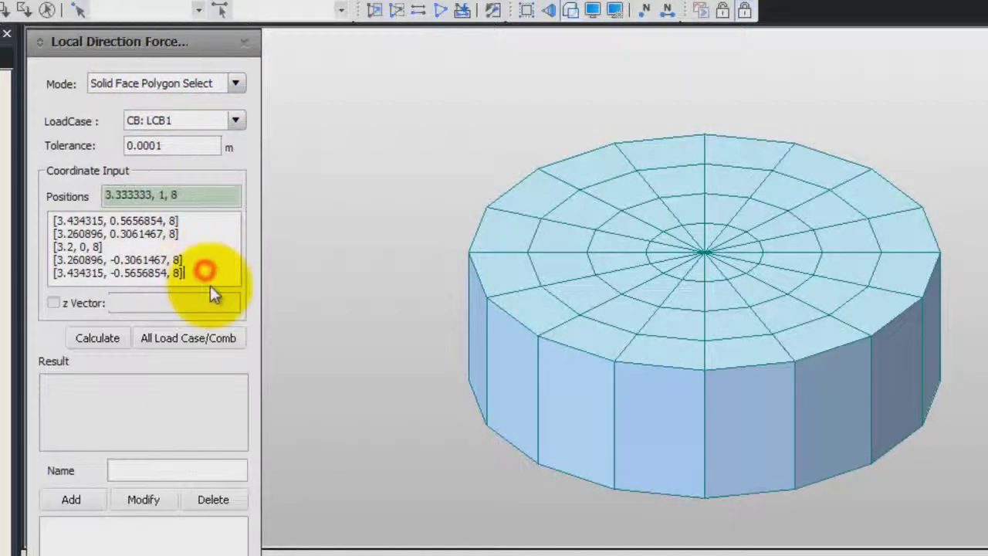
key("ctrl+a")
key("Delete")
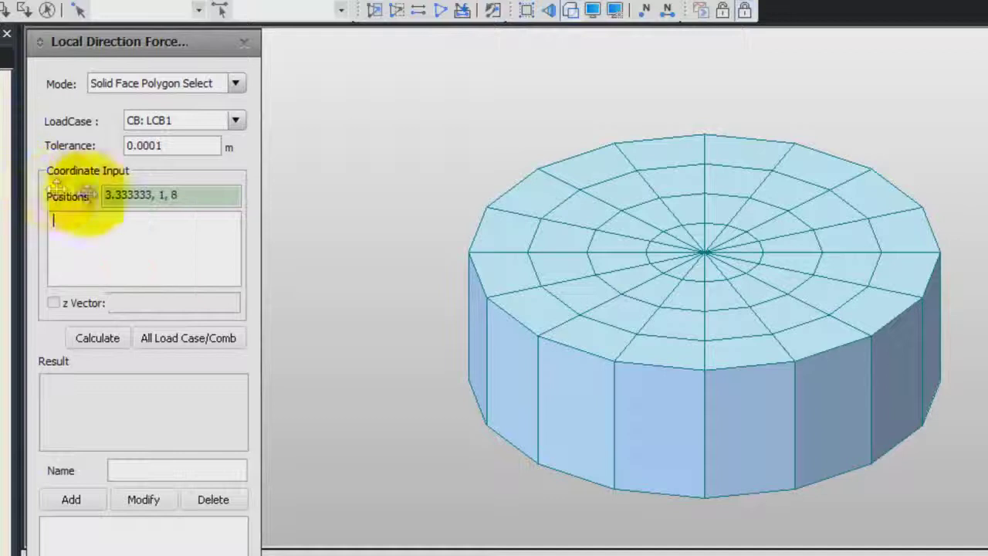
left_click_drag(194, 193, 132, 200)
key("Delete")
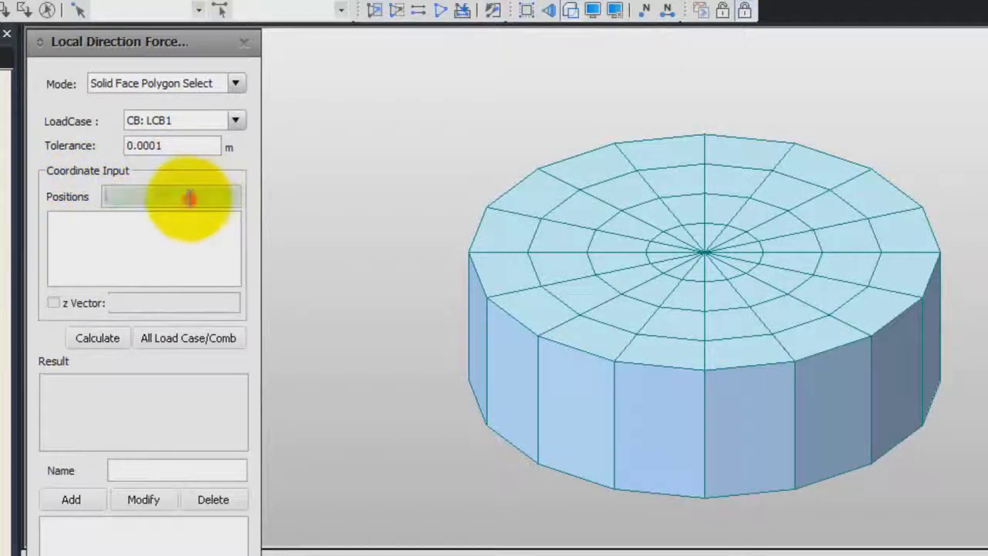
- Redefine the polygon around the top face's perimeter nodes, starting and closing at [3.434315, -0.5656854, 8], and calculate the force sum for CB: LCB1
left_click(707, 370)
left_click(797, 355)
left_click(861, 334)
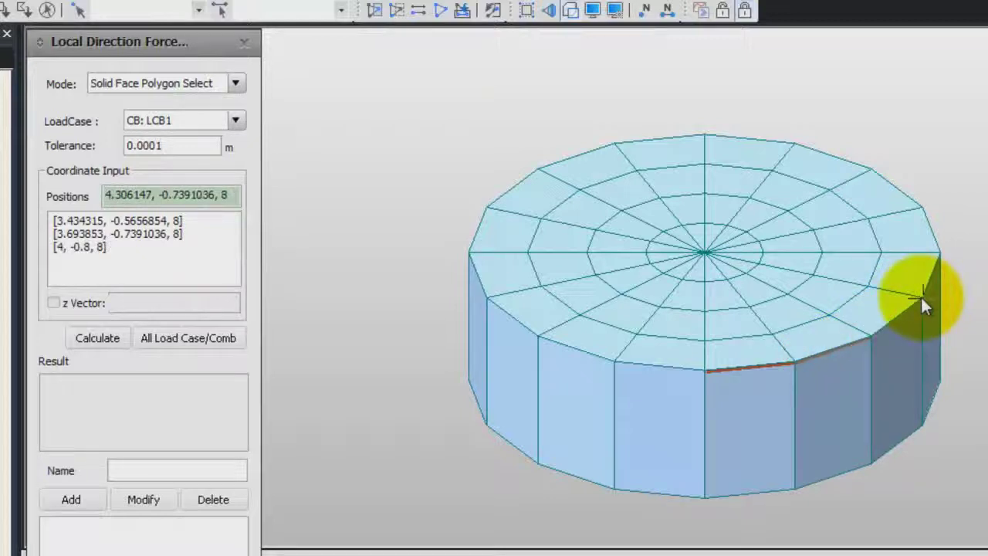
left_click(922, 296)
left_click(939, 253)
left_click(923, 208)
left_click(871, 169)
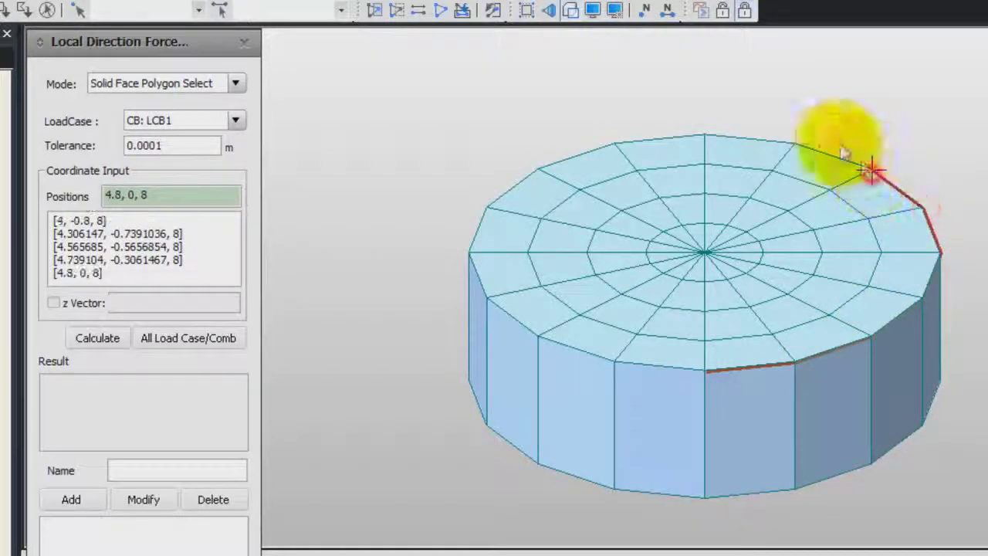
left_click(802, 141)
left_click(708, 132)
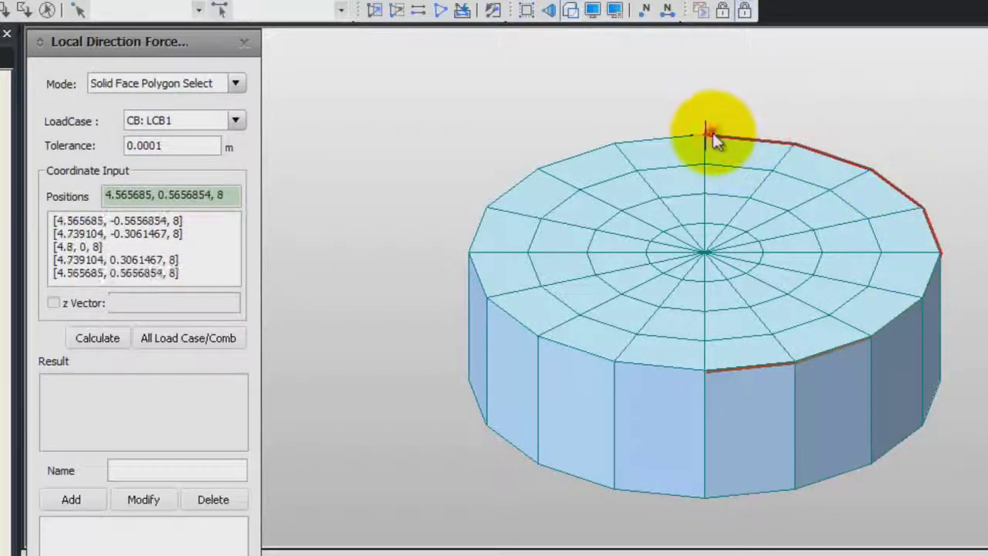
left_click(615, 144)
left_click(540, 168)
left_click(484, 208)
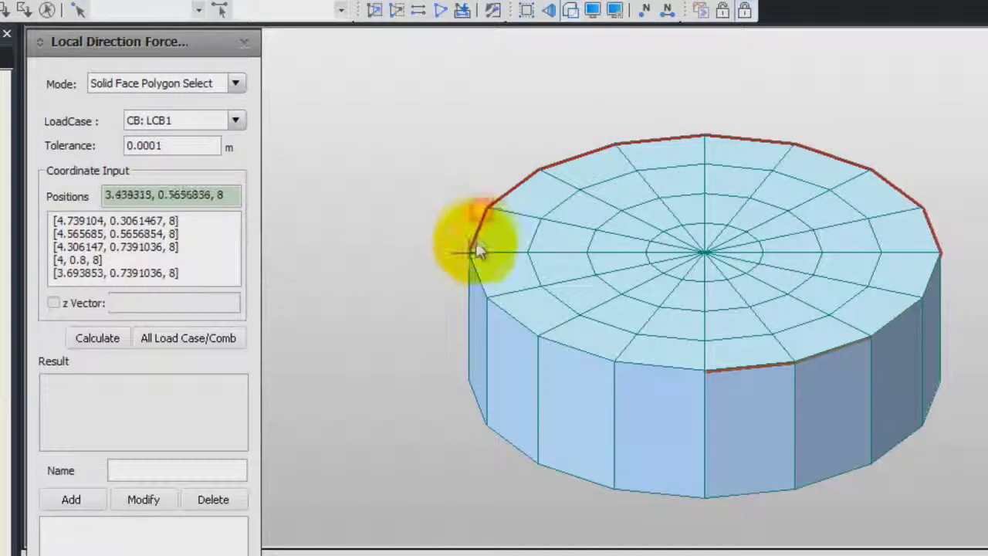
left_click(472, 251)
left_click(488, 293)
left_click(533, 332)
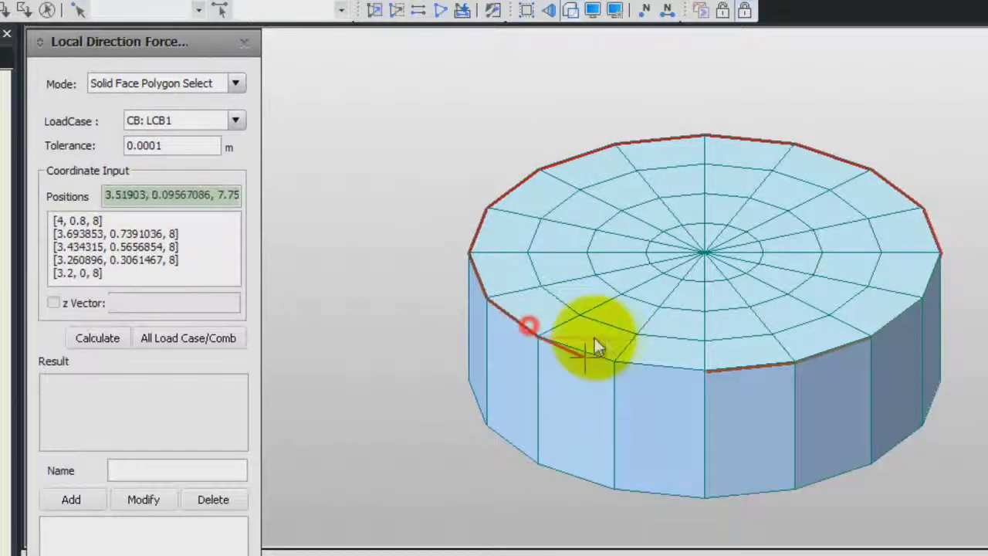
left_click(615, 361)
left_click(707, 371)
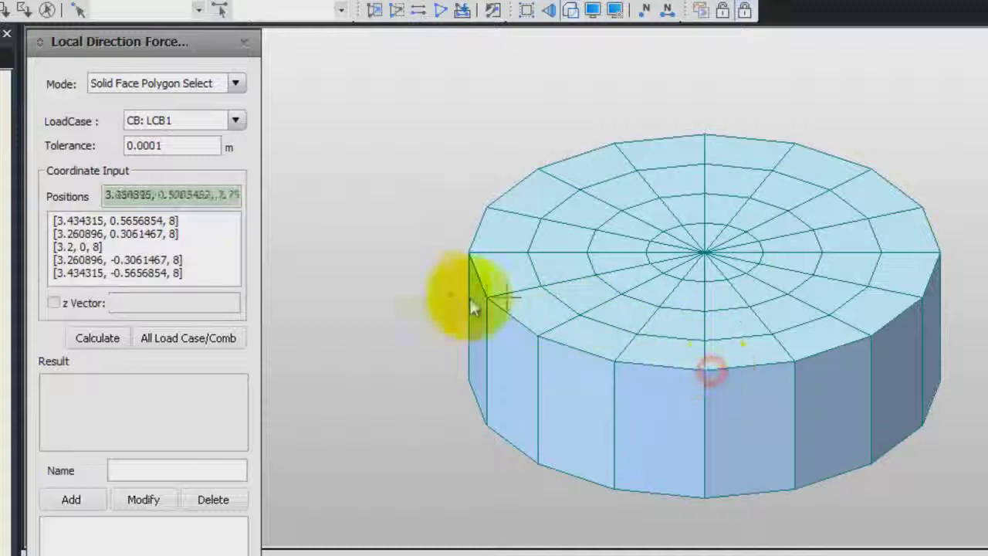
left_click(81, 343)
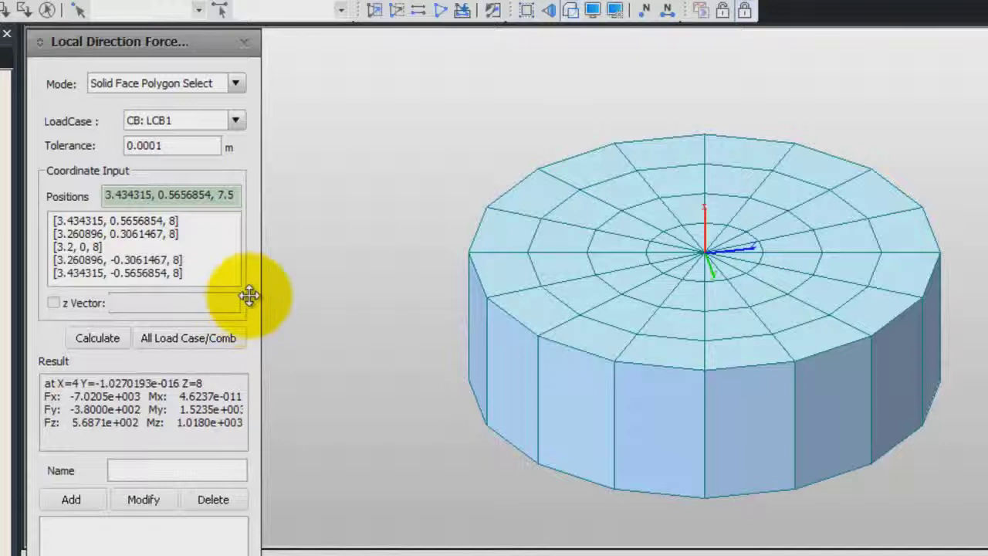
type("3, 1, 8")
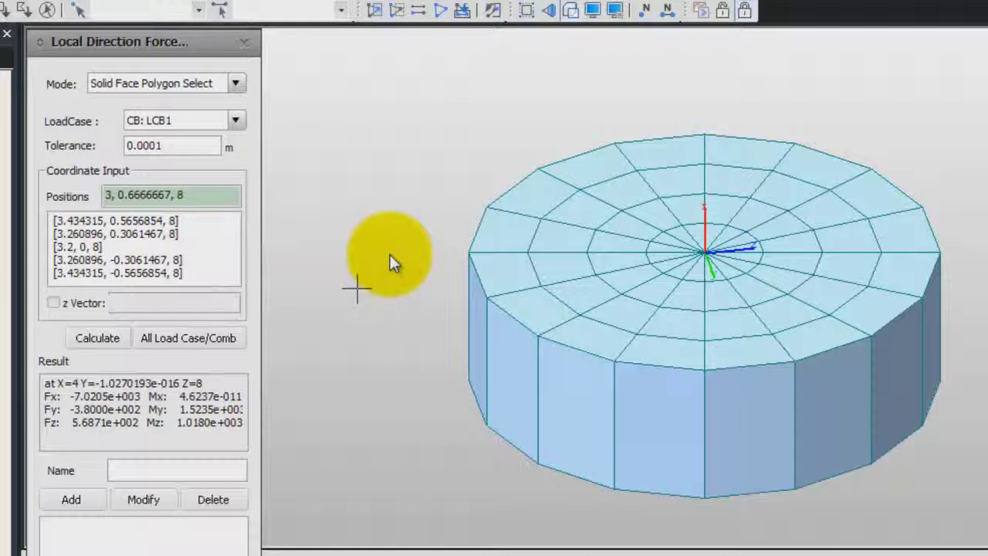
left_click(398, 253)
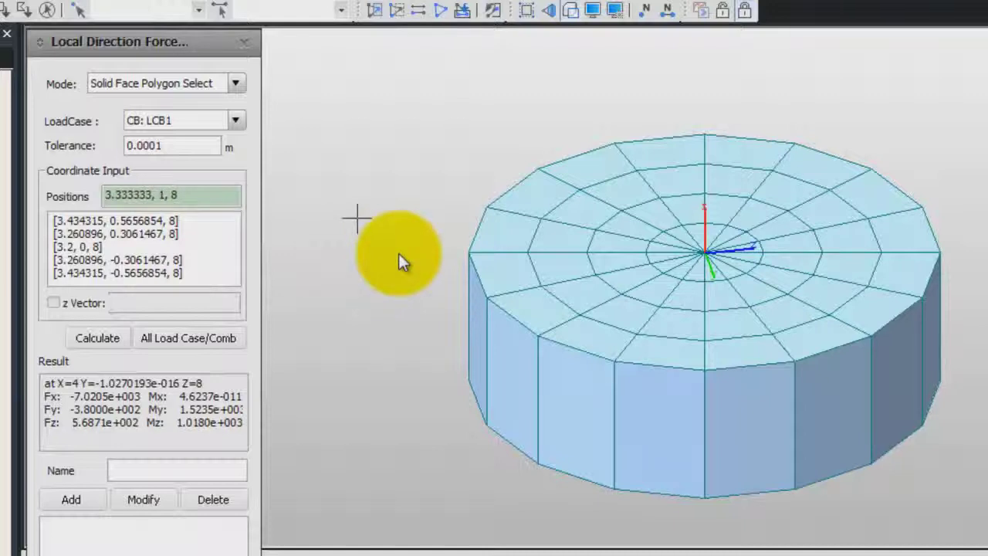